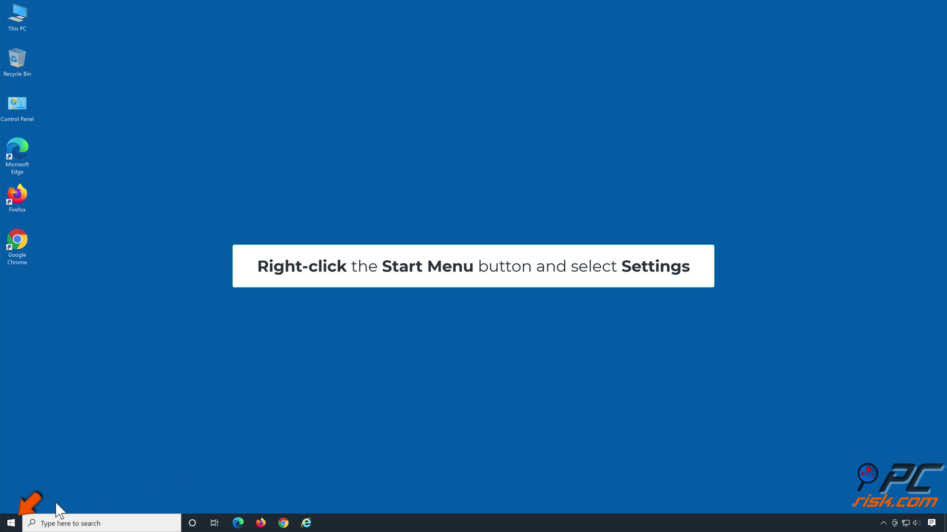
- Open Windows Settings and navigate to Update & Security > Troubleshoot > Additional troubleshooters
right_click(21, 522)
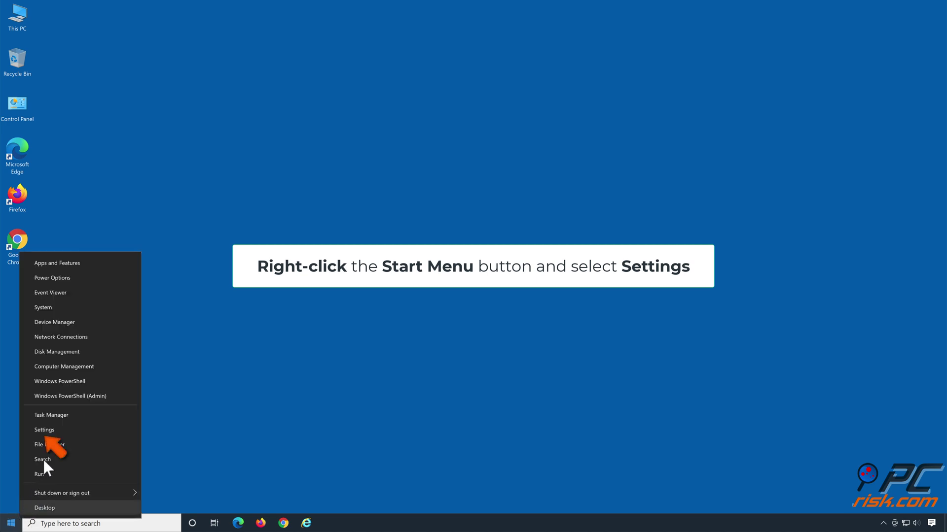
click(54, 429)
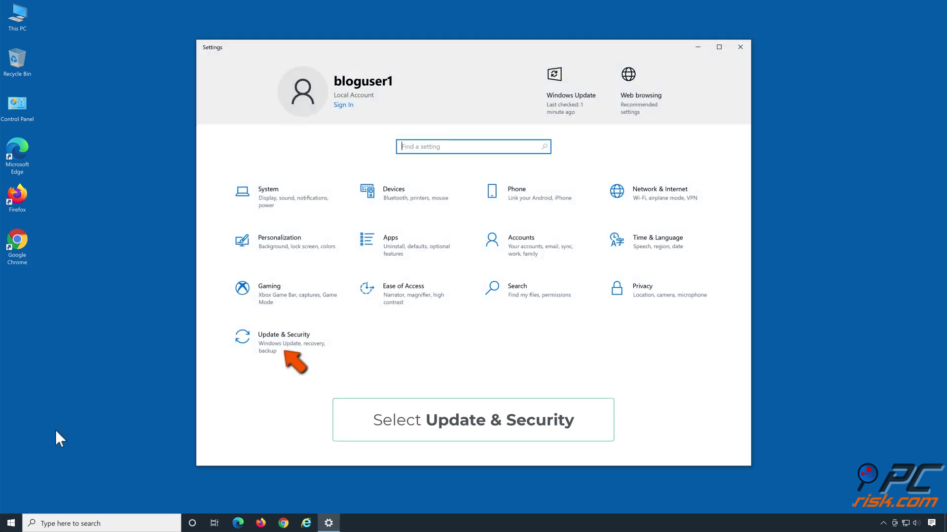
click(284, 350)
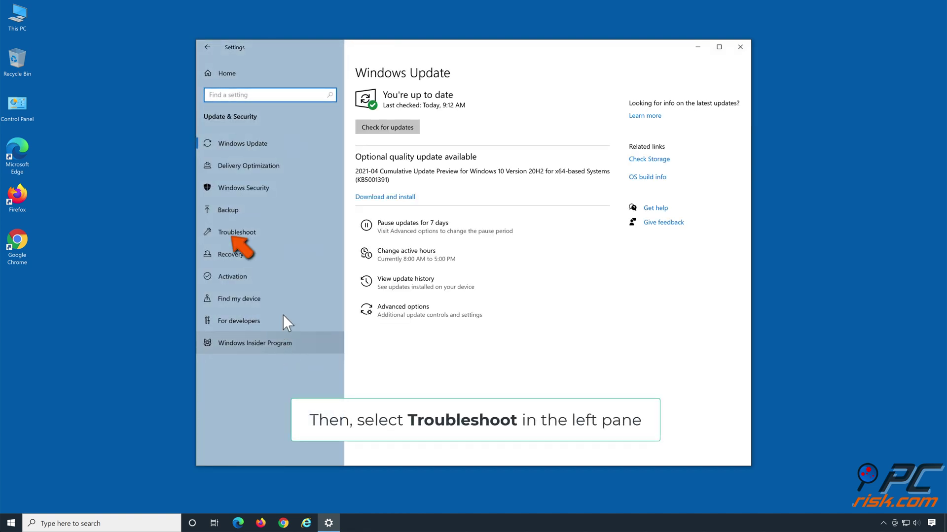
click(284, 234)
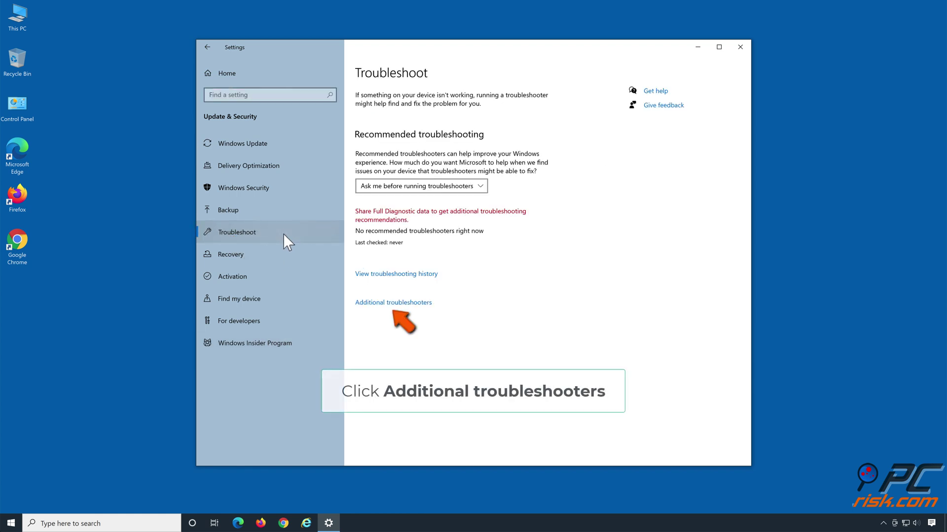
click(391, 302)
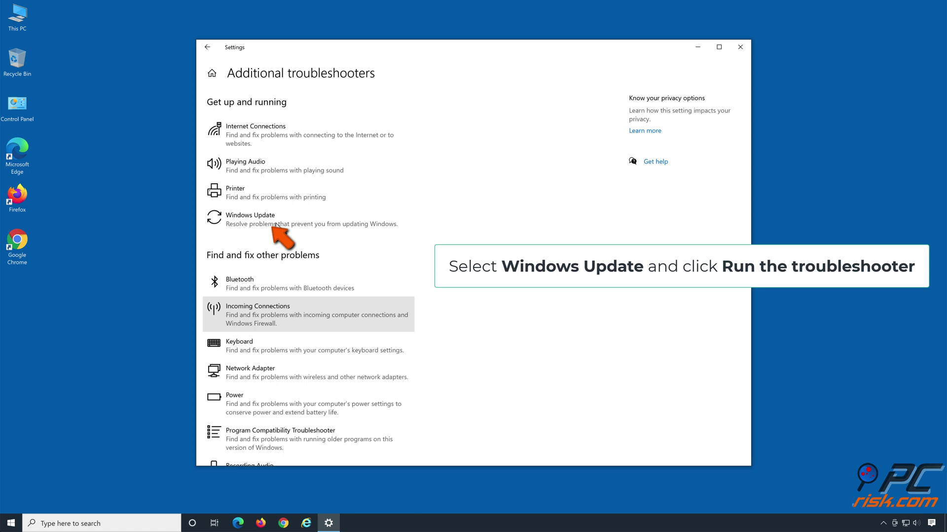
- Run the Windows Update troubleshooter, close it when finished, and close the Settings window
click(276, 225)
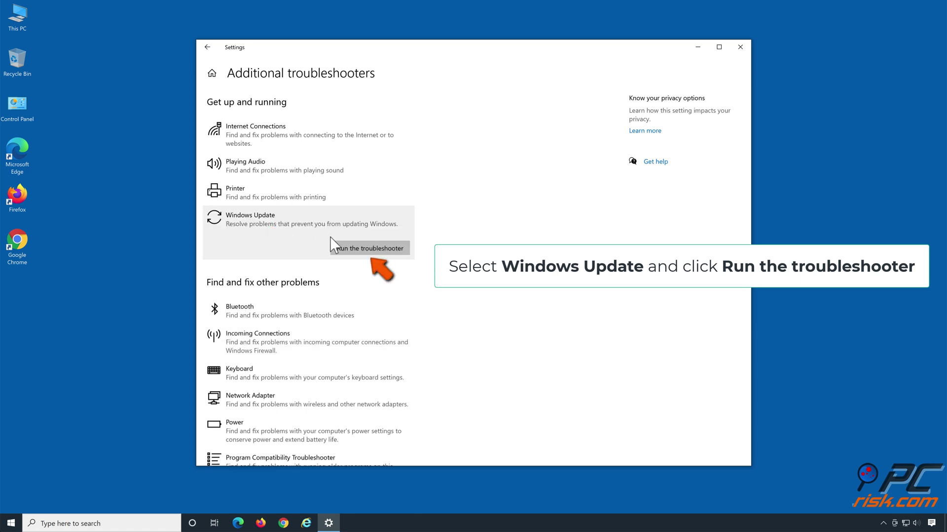
click(362, 252)
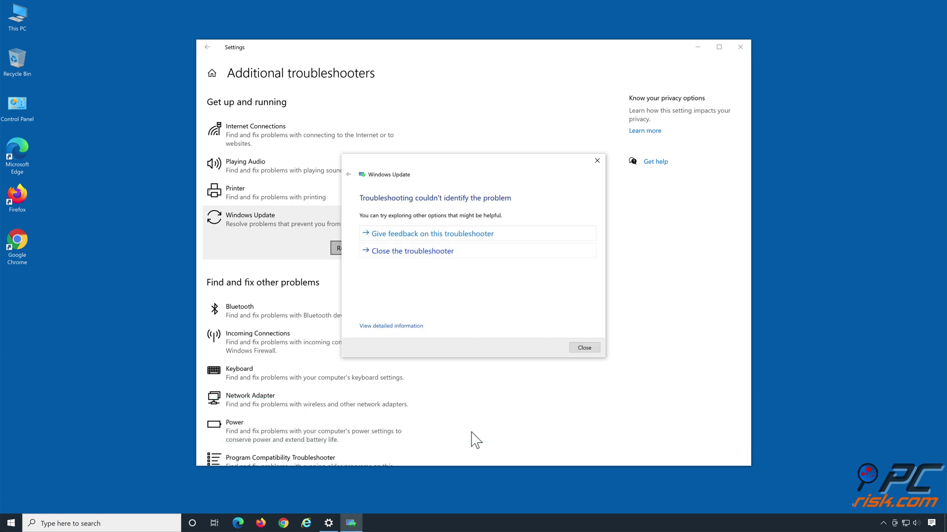
click(442, 255)
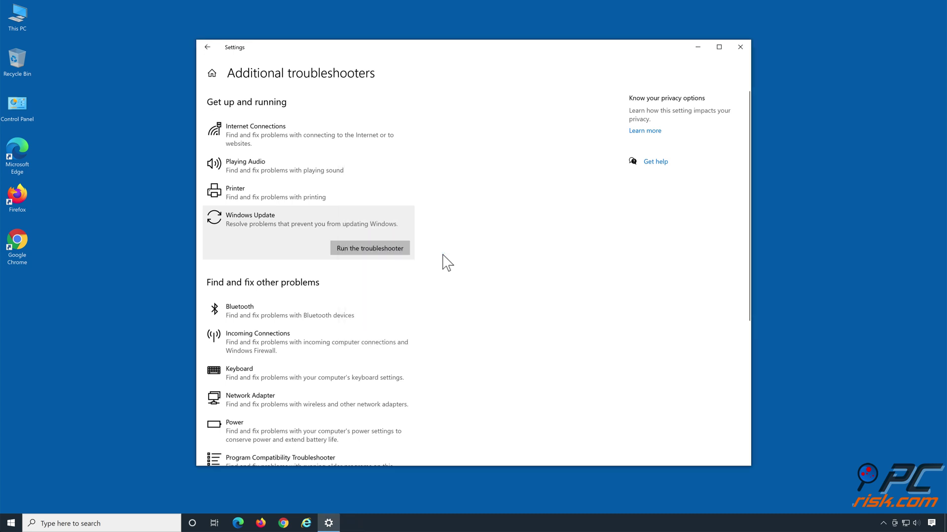
click(741, 49)
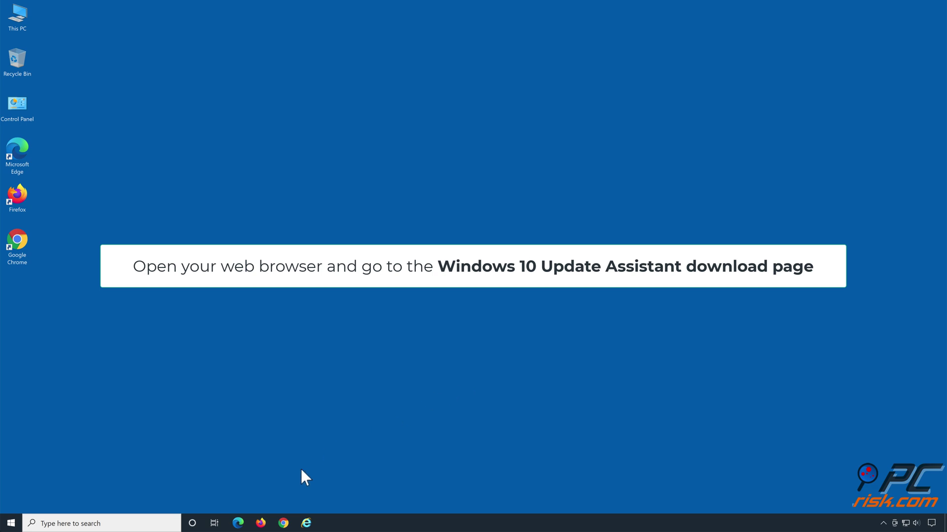
- Load Microsoft's Download Windows 10 page in Edge, then download and open Windows10Upgrade9252.exe
click(241, 525)
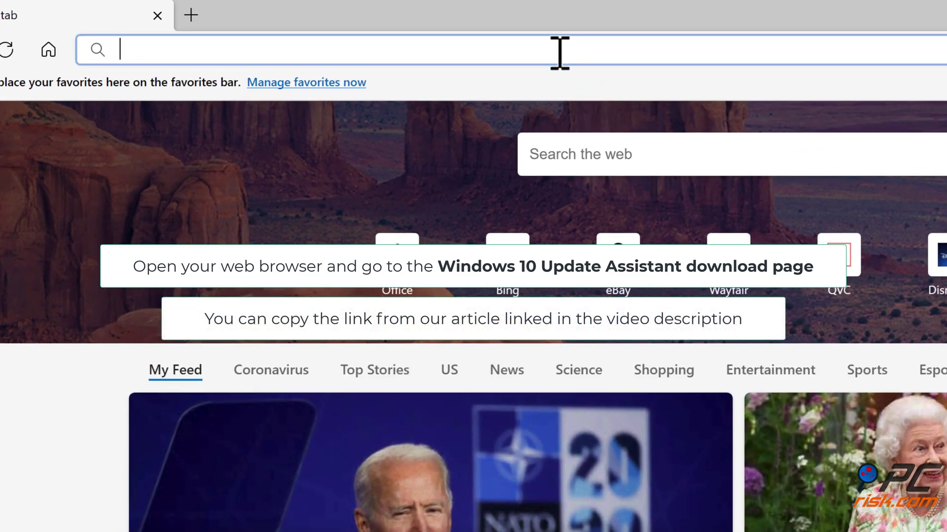
text(https://www.microsoft.com/en-us/software-download/windows10)
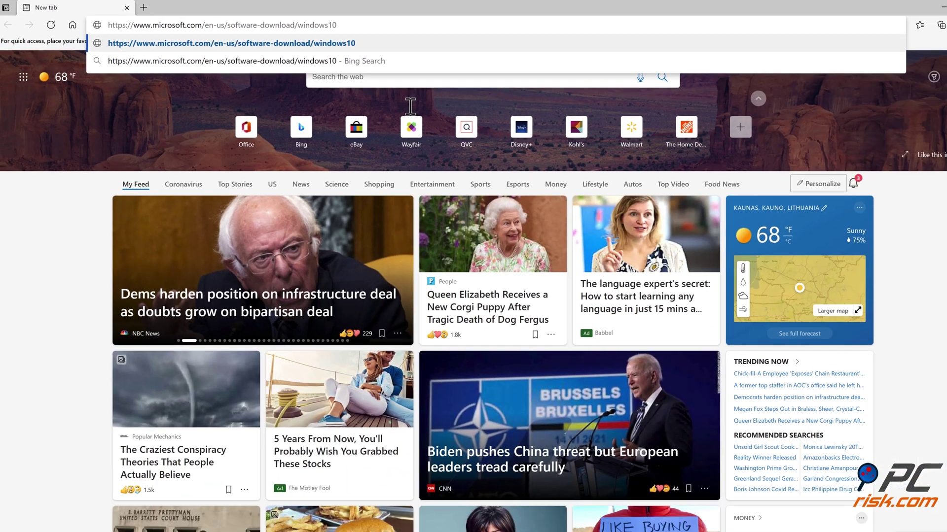
key(Return)
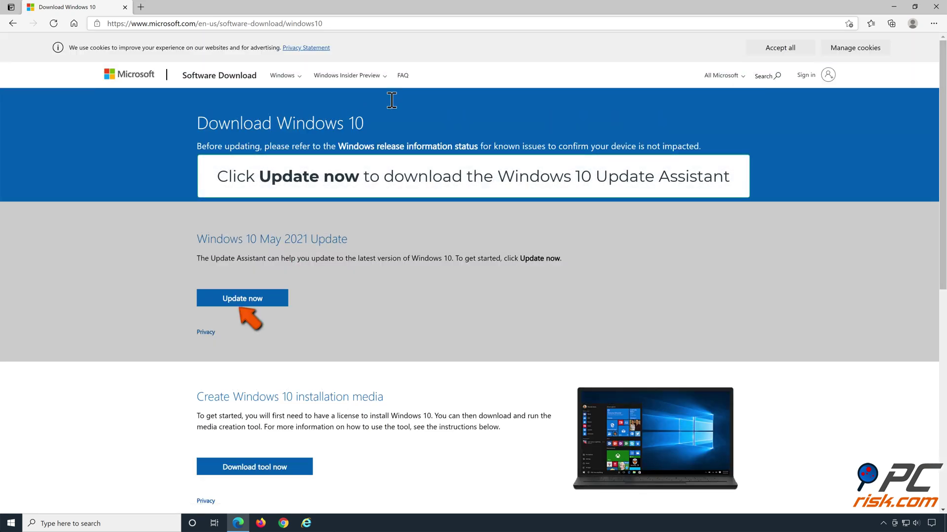
click(244, 300)
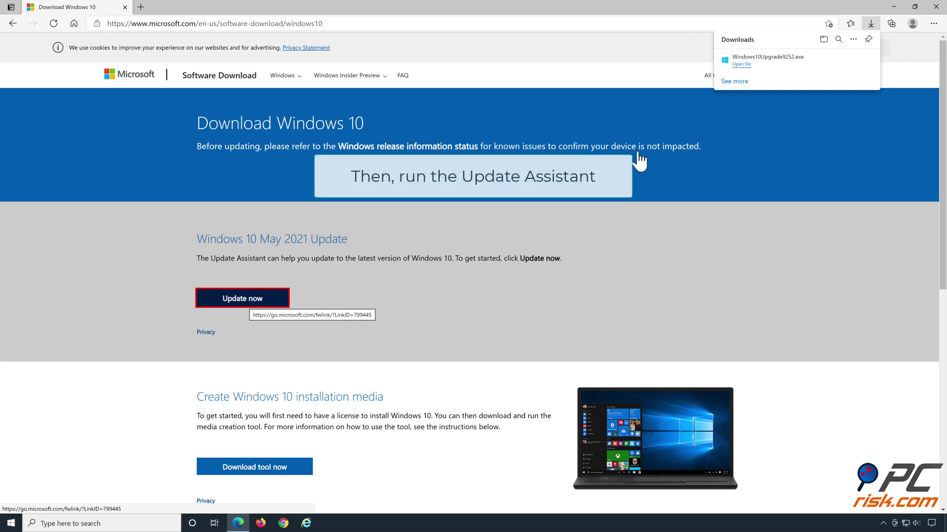
click(740, 65)
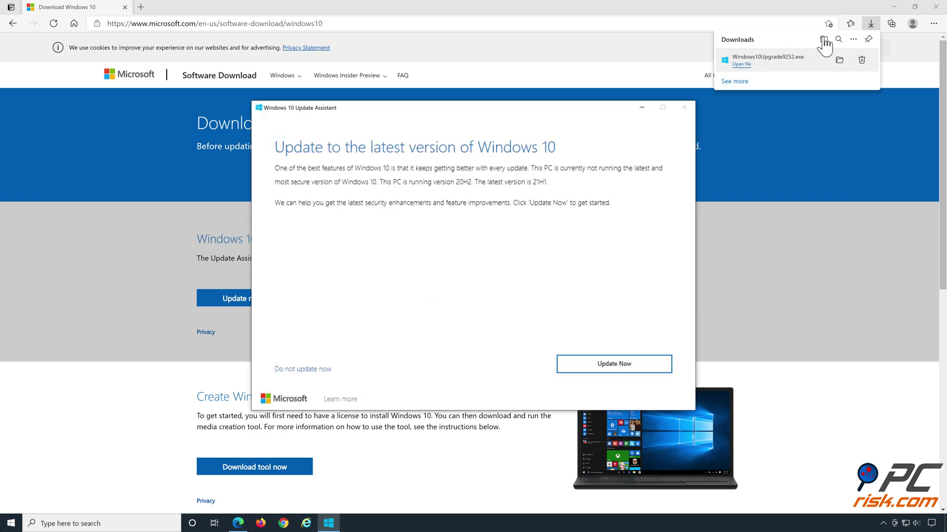
- Close Edge, start the Update Assistant update, let it download minimized, and restart to install
click(936, 7)
click(935, 7)
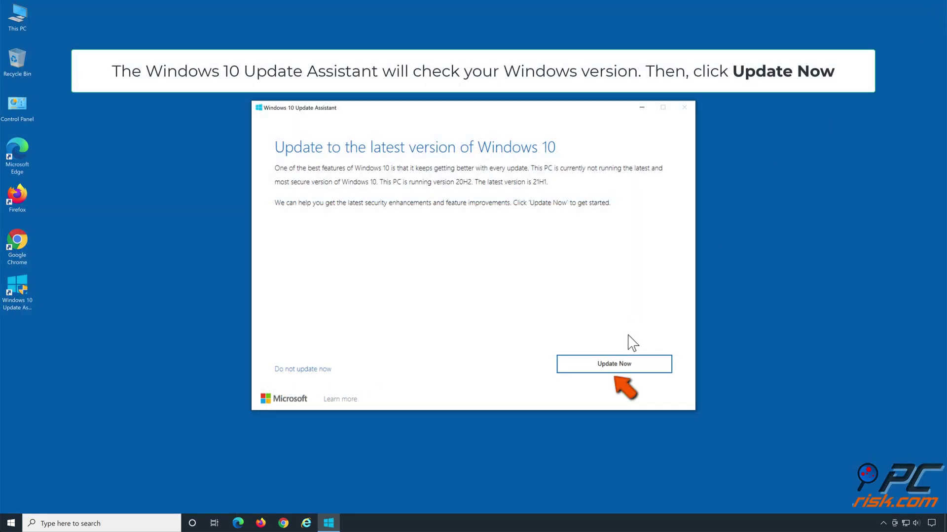
click(614, 369)
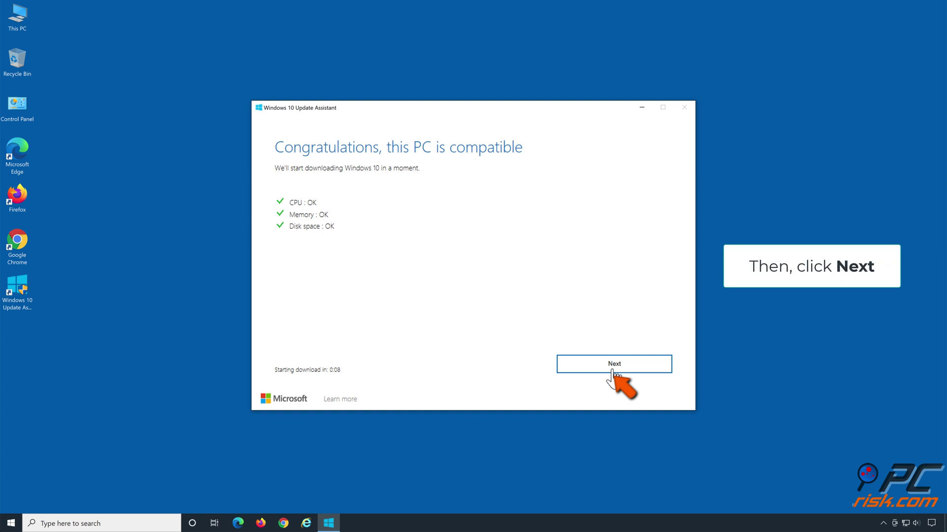
click(612, 371)
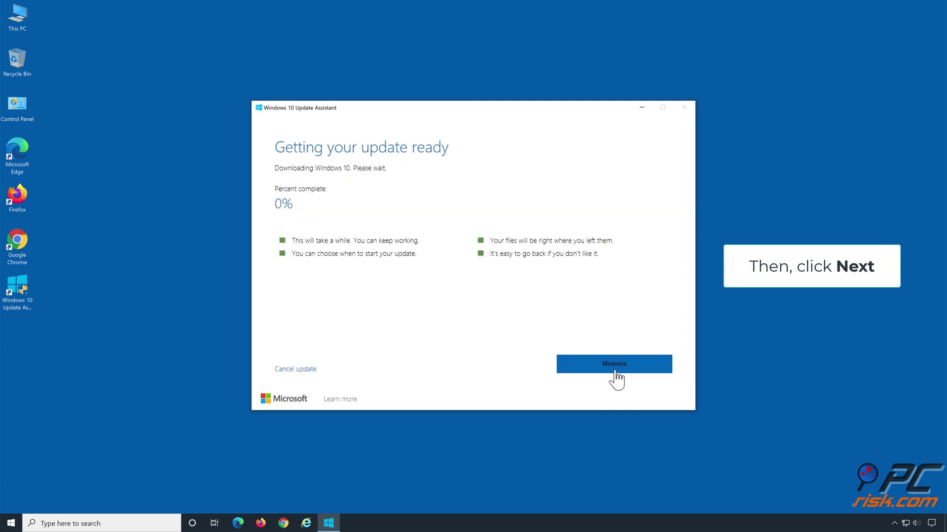
click(471, 462)
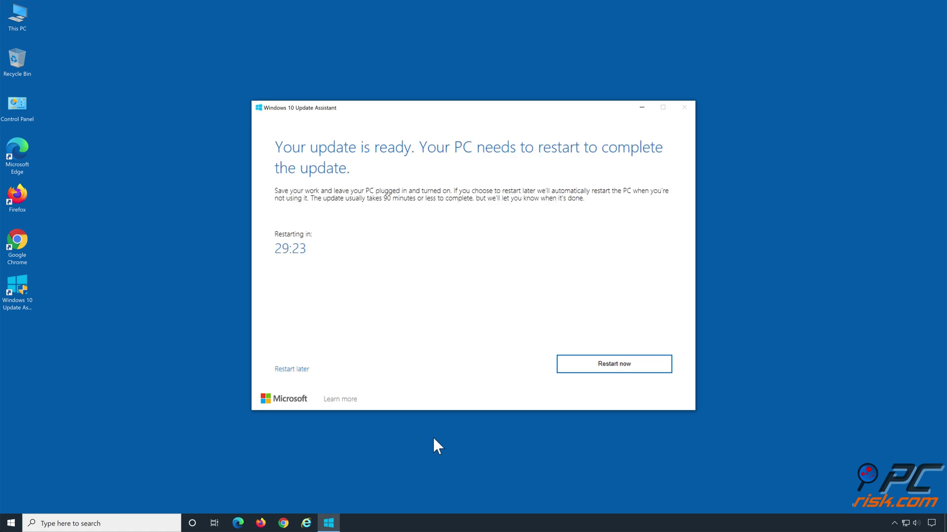
click(609, 369)
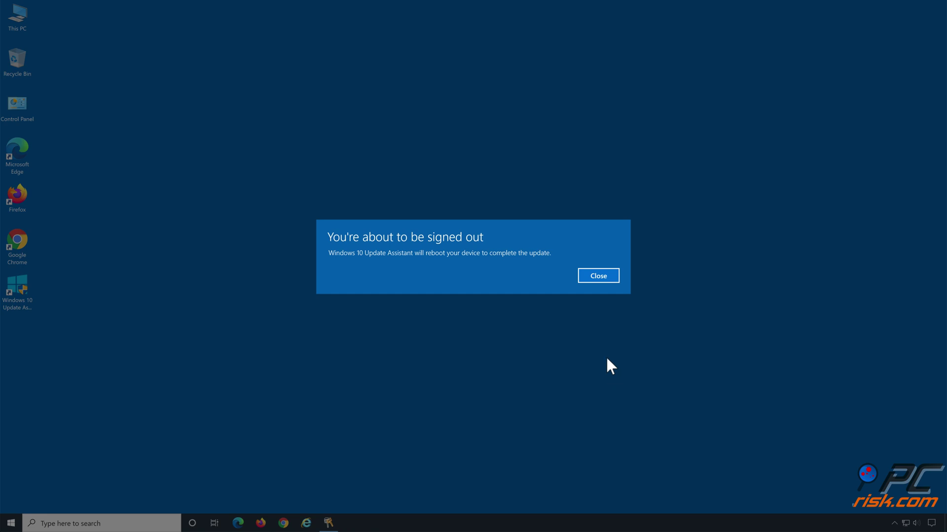
click(602, 281)
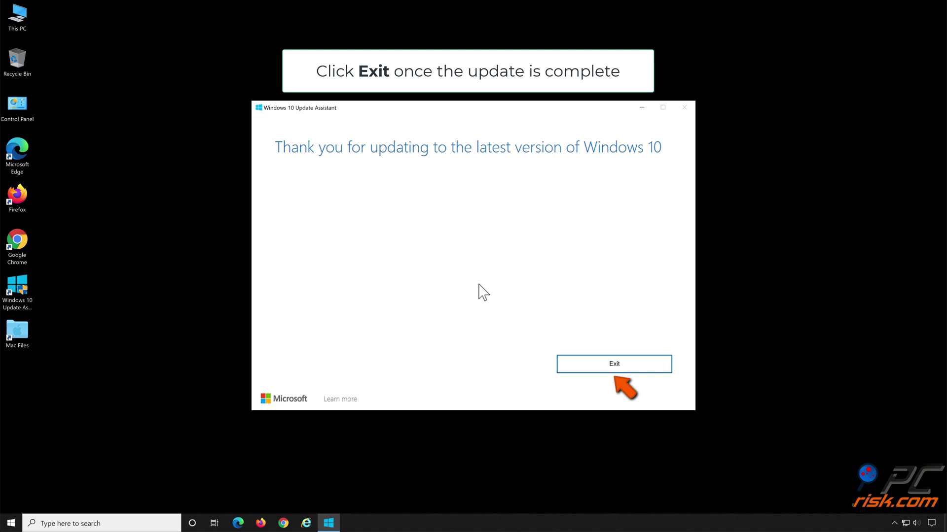
- Exit the Windows 10 Update Assistant from its thank-you screen
click(609, 368)
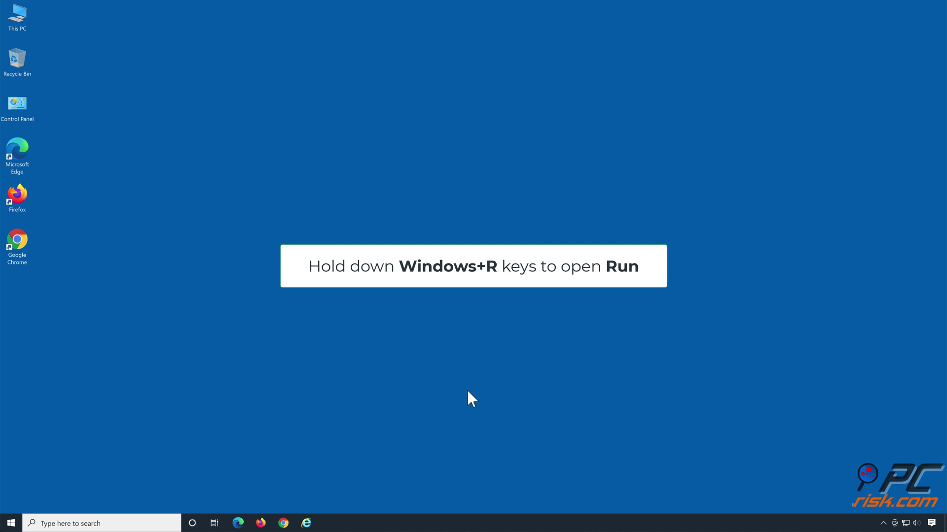
- Launch an elevated Command Prompt by entering cmd in Run with Ctrl+Shift+Enter
key(super+r)
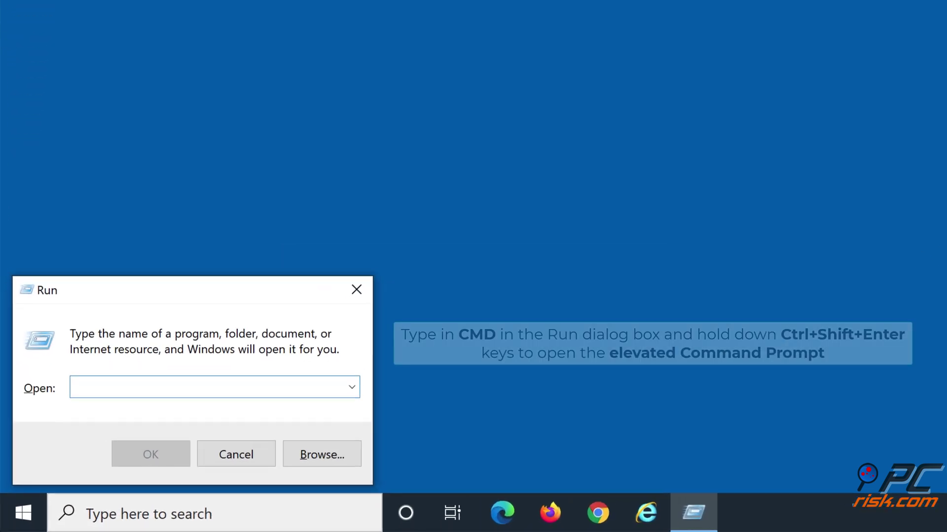
text(cmd)
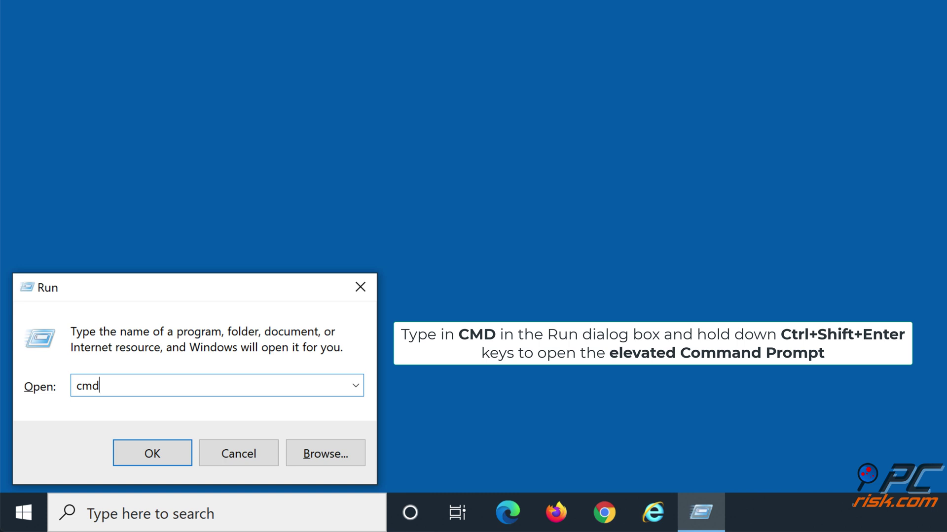
key(ctrl+shift+Return)
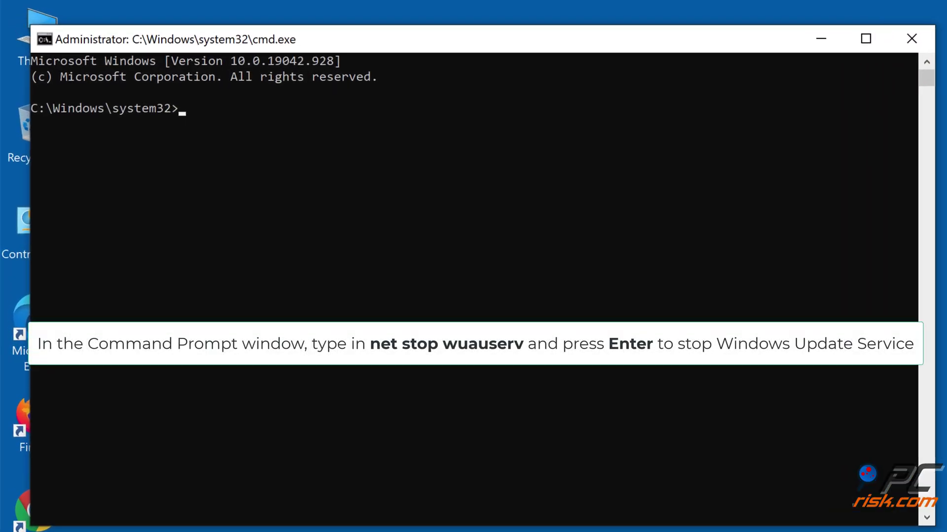
- Run net stop wuauserv, rd /s /q %systemroot%\softwaredistribution, then net start wuauserv
text(net stop wuauserv)
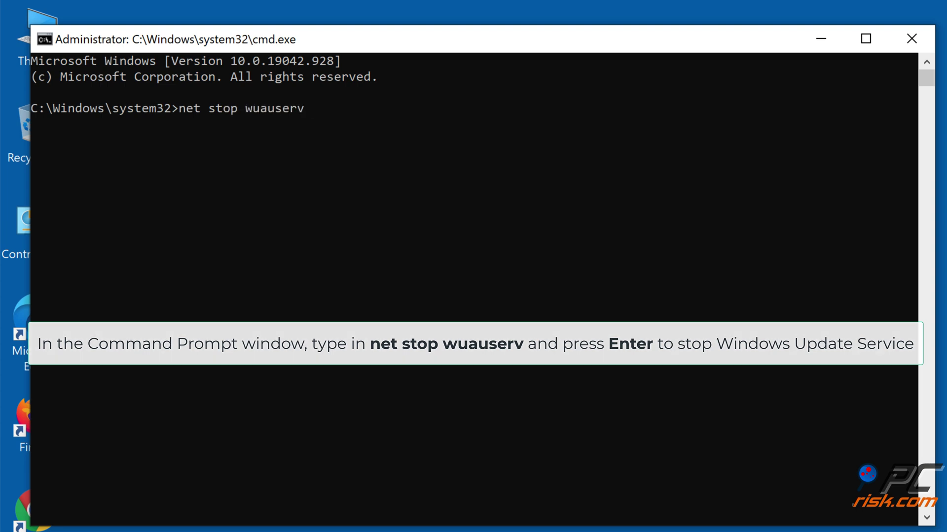
key(Return)
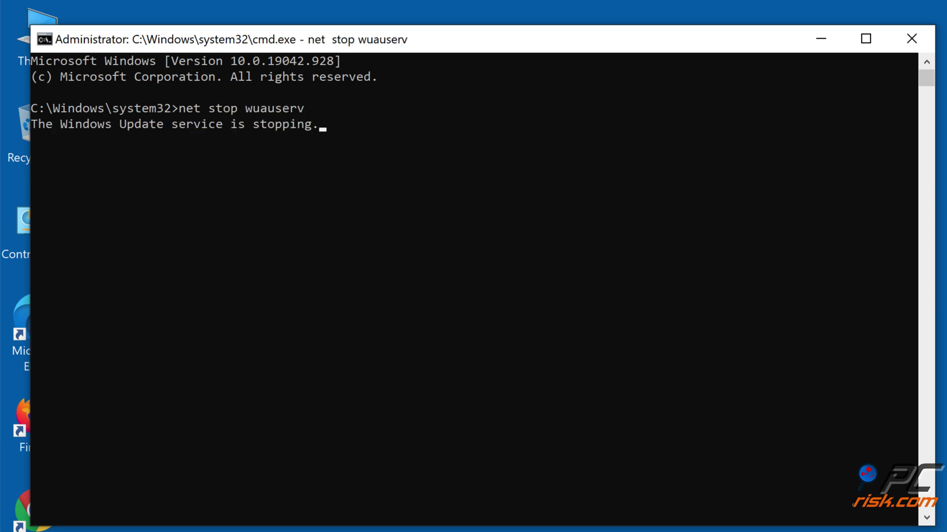
text(rd /s)
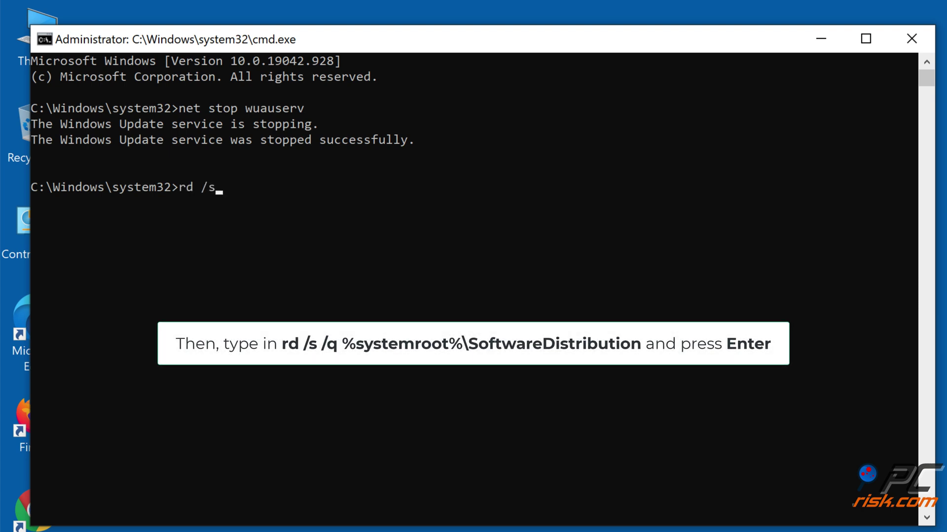
text( /q %systemroot)
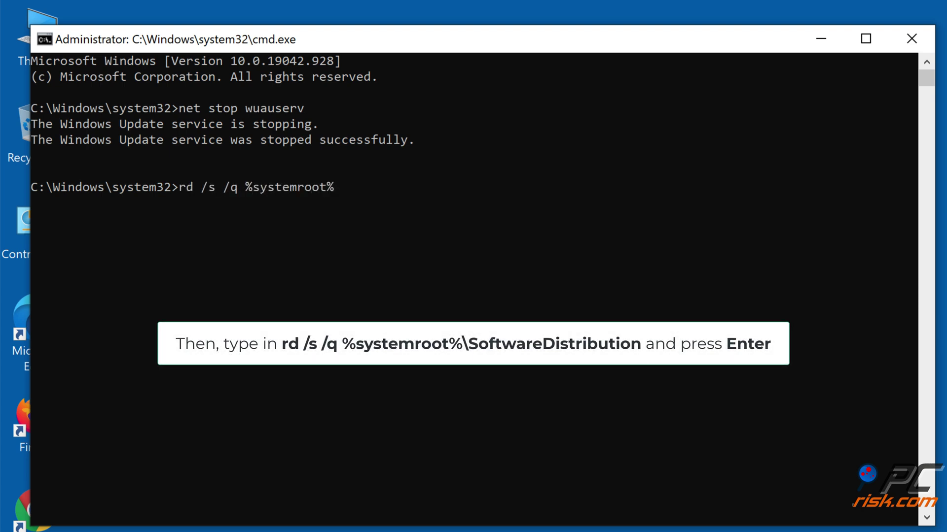
text(%\softwaredistribution)
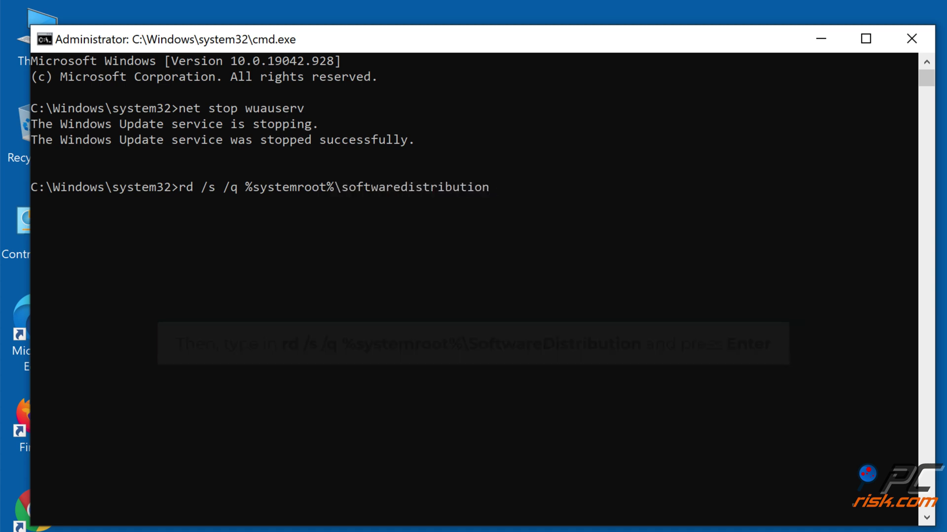
key(Return)
text(net s)
text(tart)
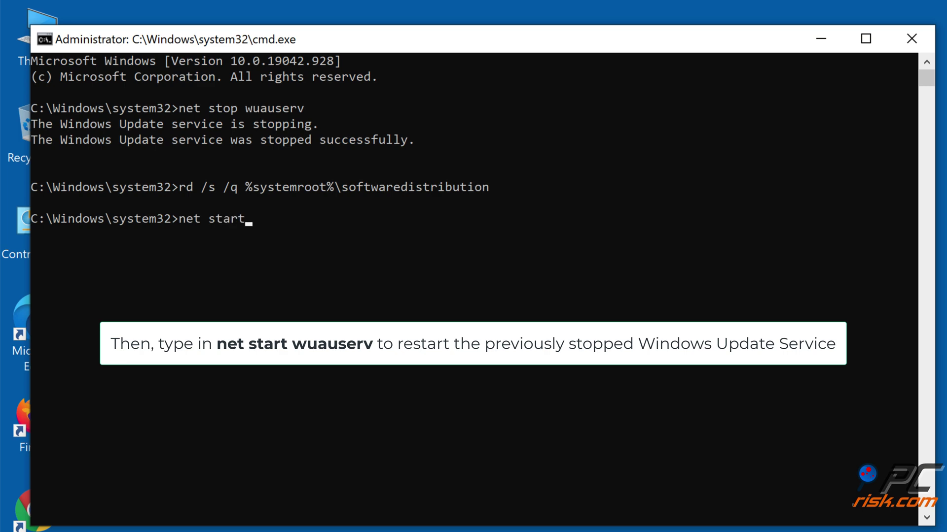
text( wuauserv)
key(Return)
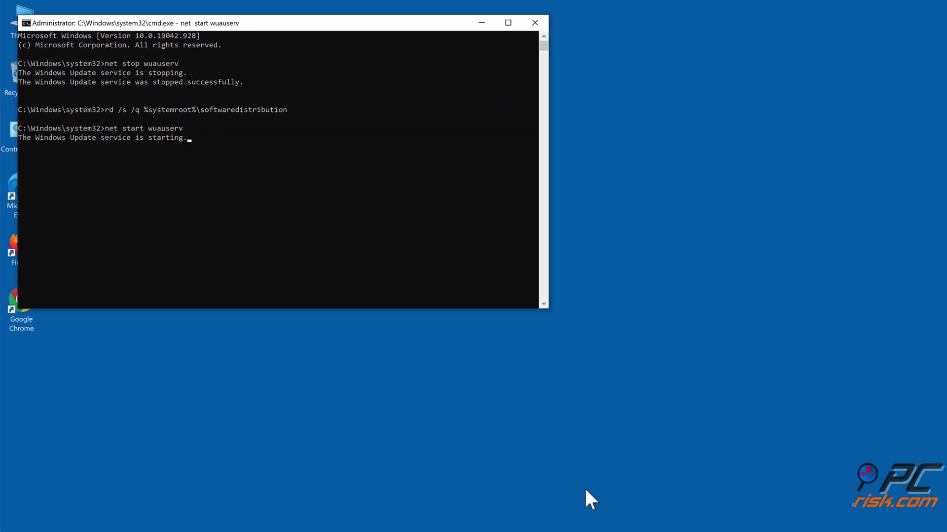
click(466, 390)
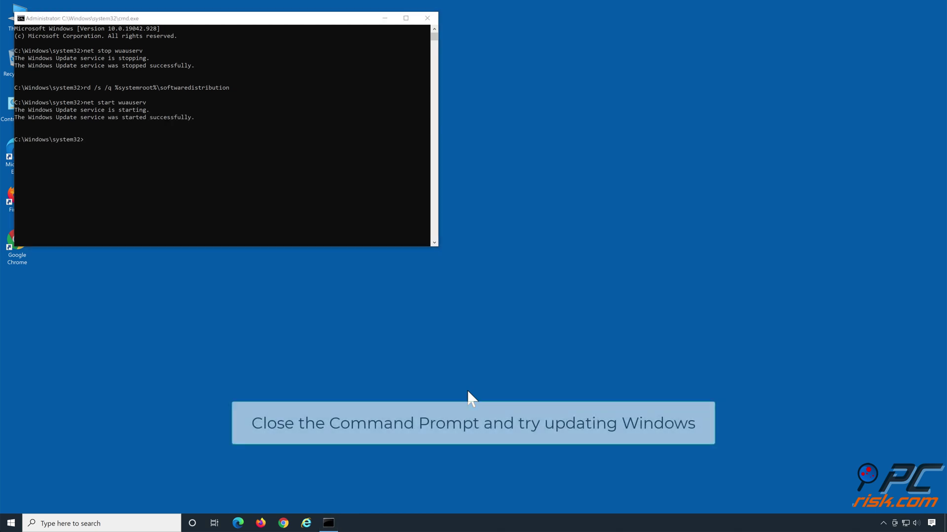
- Close Command Prompt and reopen it as administrator from Run with cmd
click(427, 18)
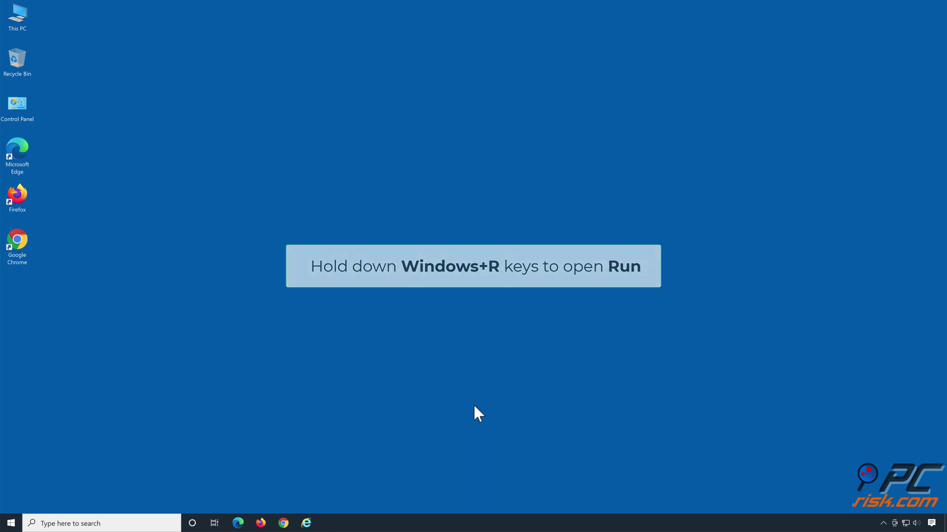
key(super+r)
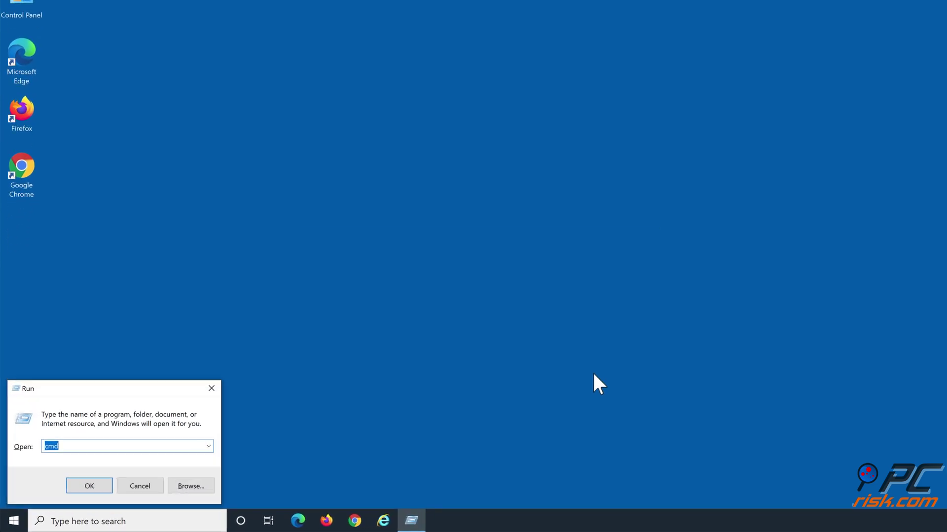
text(cmd)
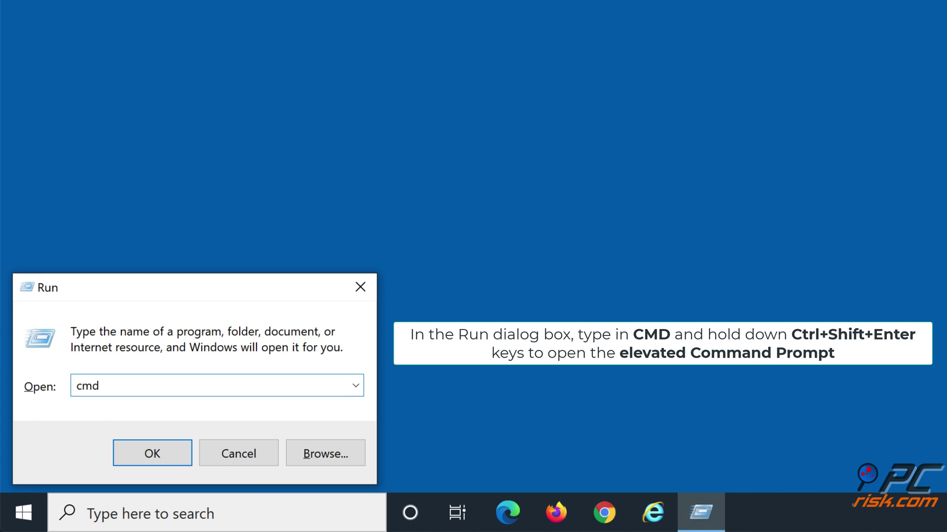
key(ctrl+shift+Return)
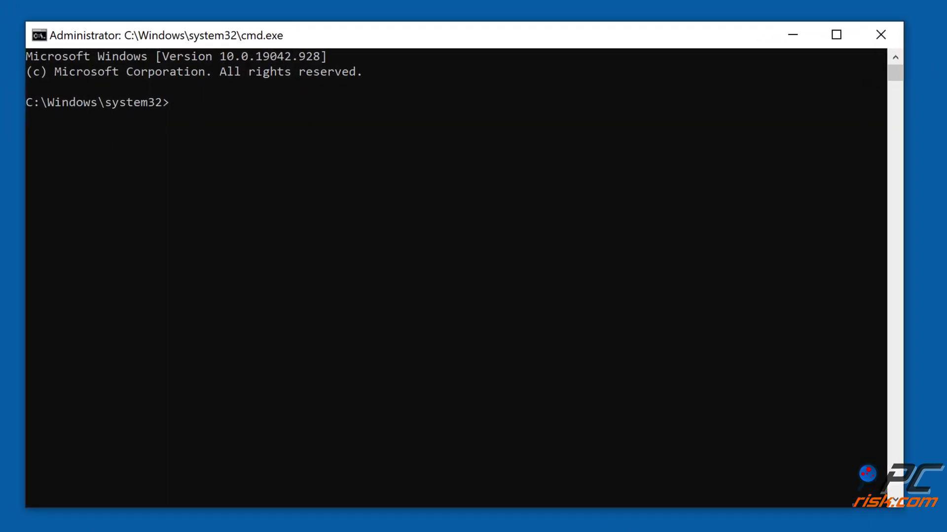
- Run DISM /Online /Cleanup-Image /ScanHealth, then DISM /Online /Cleanup-Image /RestoreHealth
text(di)
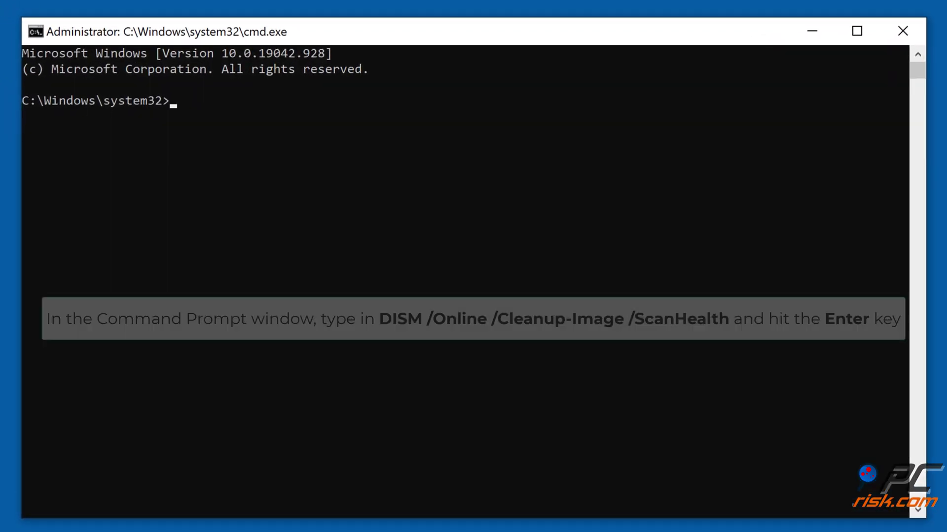
text(sm /online)
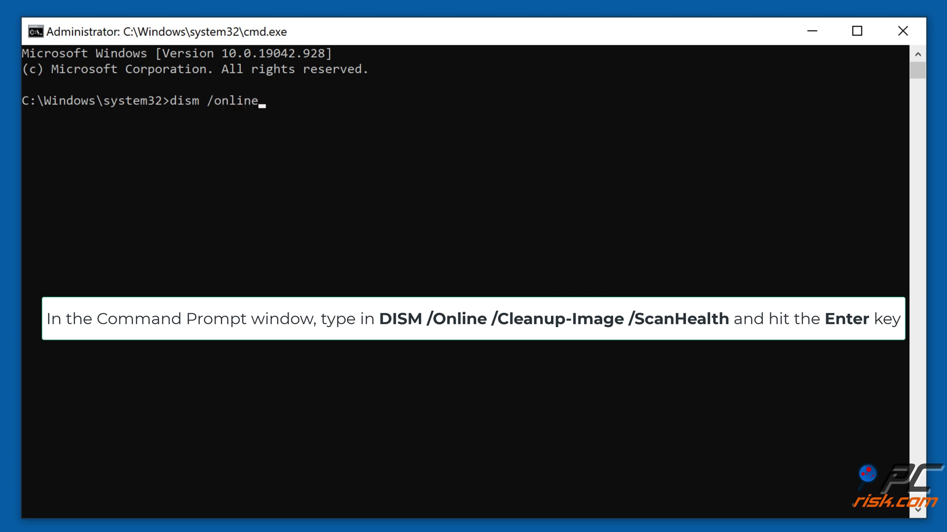
text( /cleanup-image /scanhealth)
key(Return)
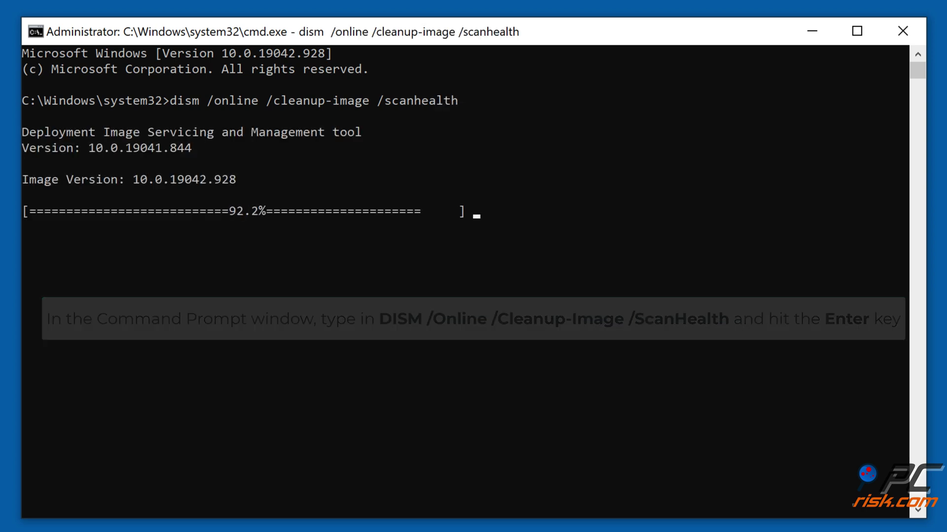
text(dism /online /cle)
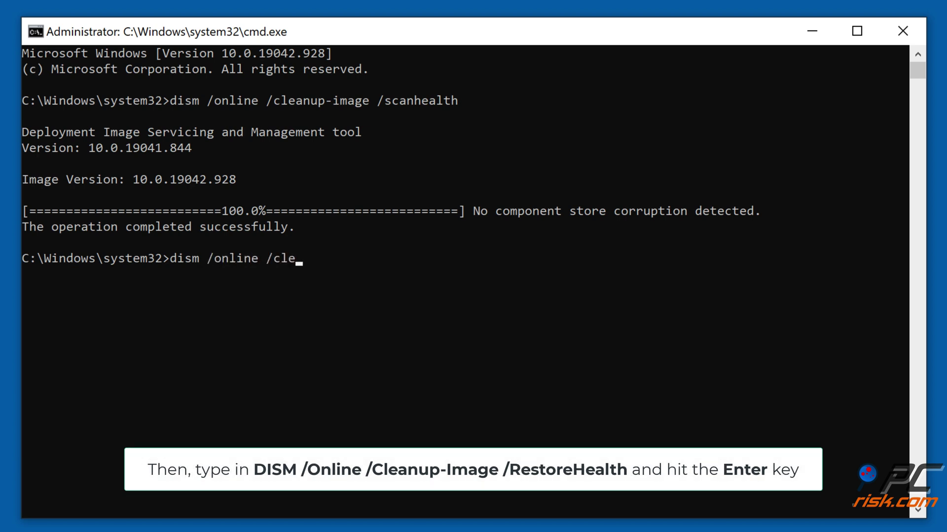
text(anup-image /)
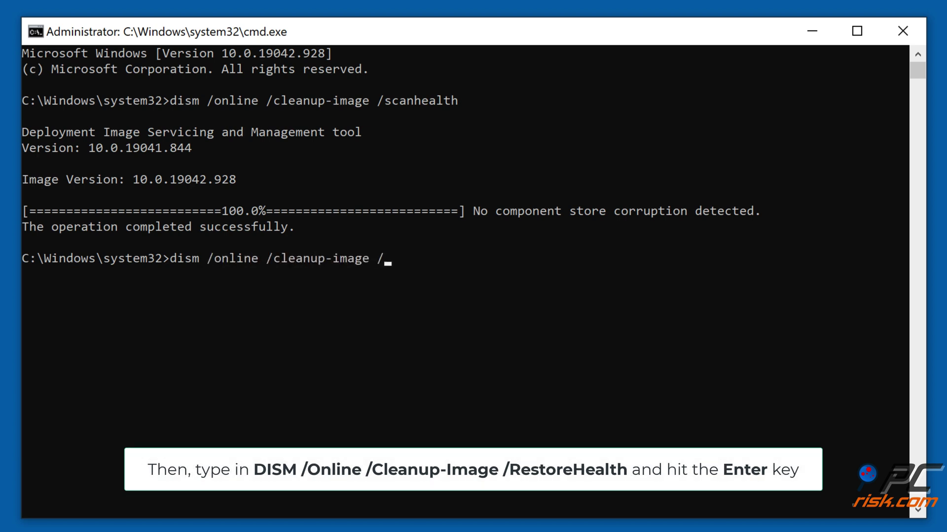
text(restorehealth)
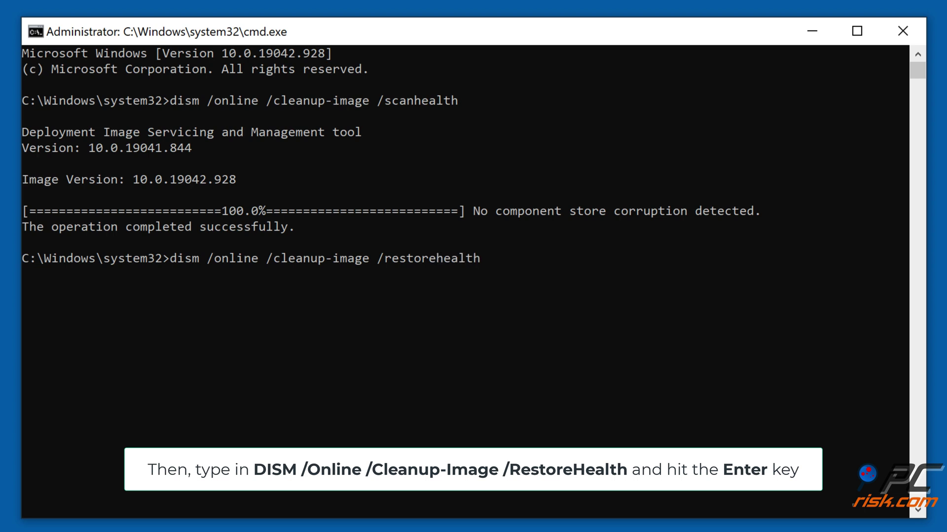
key(Return)
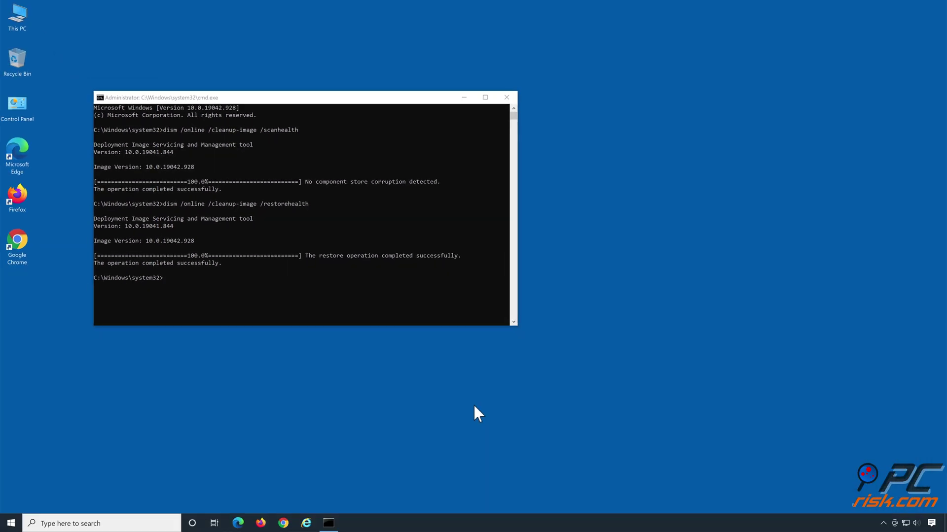
- Close the DISM window and open a fresh administrator Command Prompt from Run with cmd
click(506, 97)
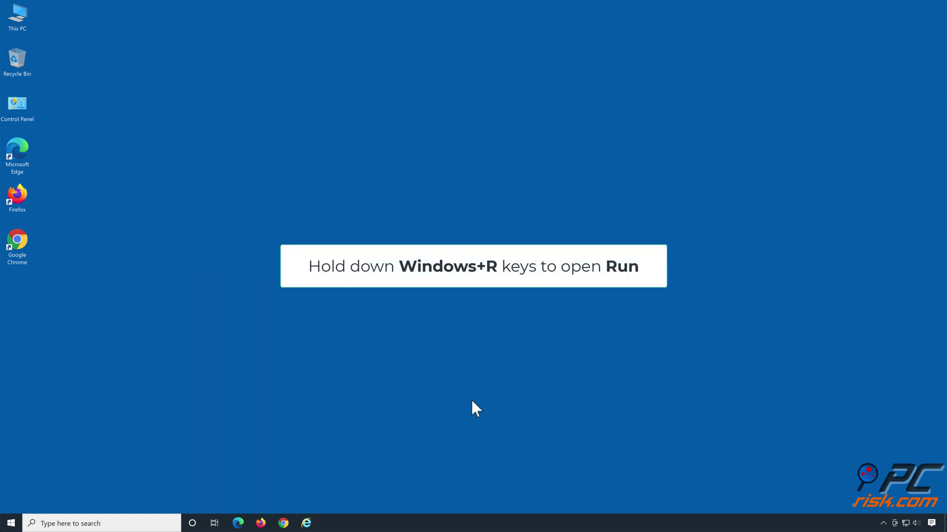
key(super+r)
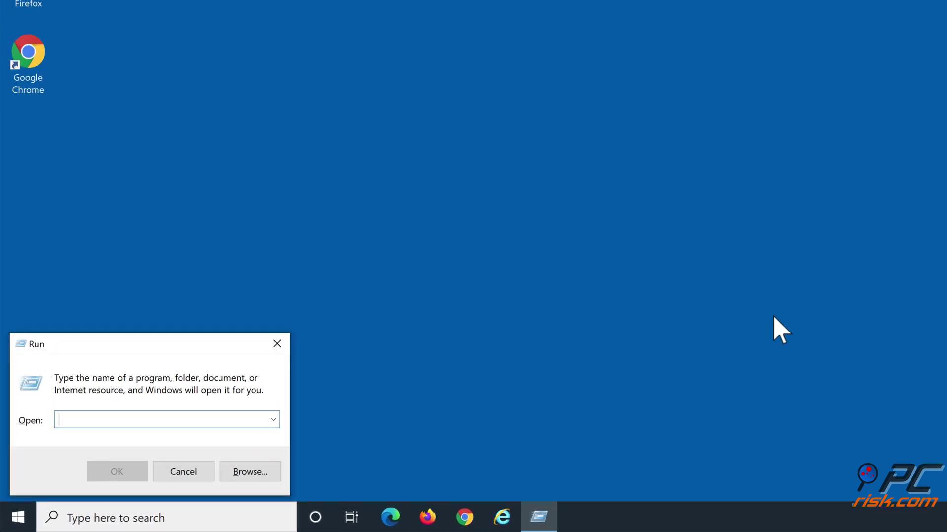
text(cmd)
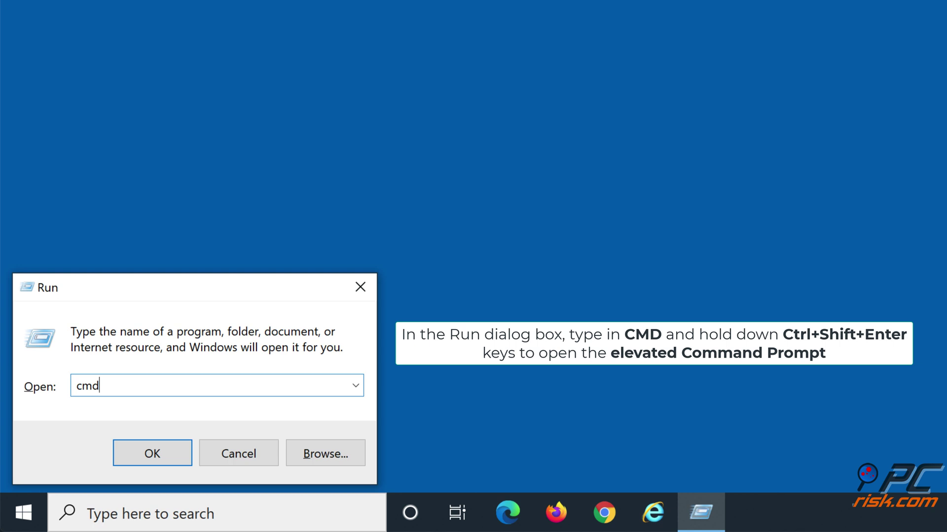
key(ctrl+shift+Return)
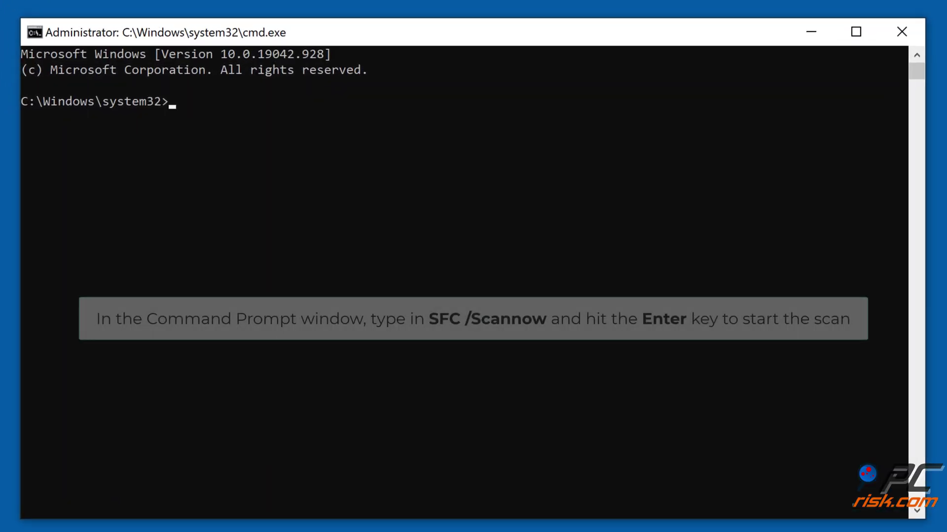
- Run sfc /scannow until it reports no integrity violations, then close Command Prompt
text(sfc)
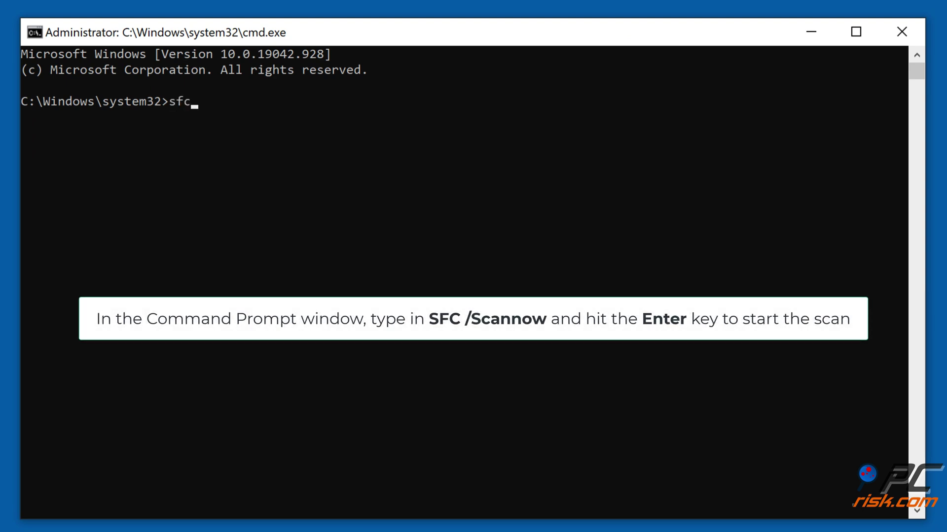
text( /scannow)
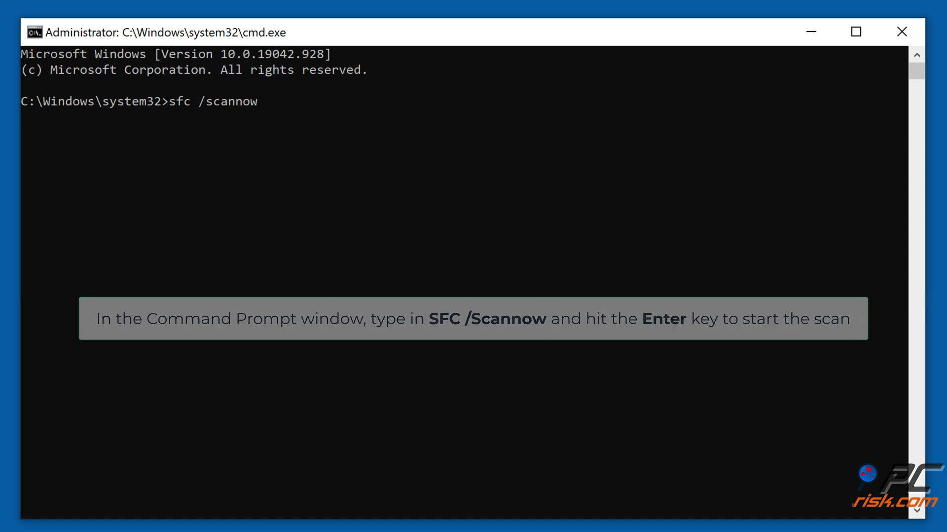
key(Return)
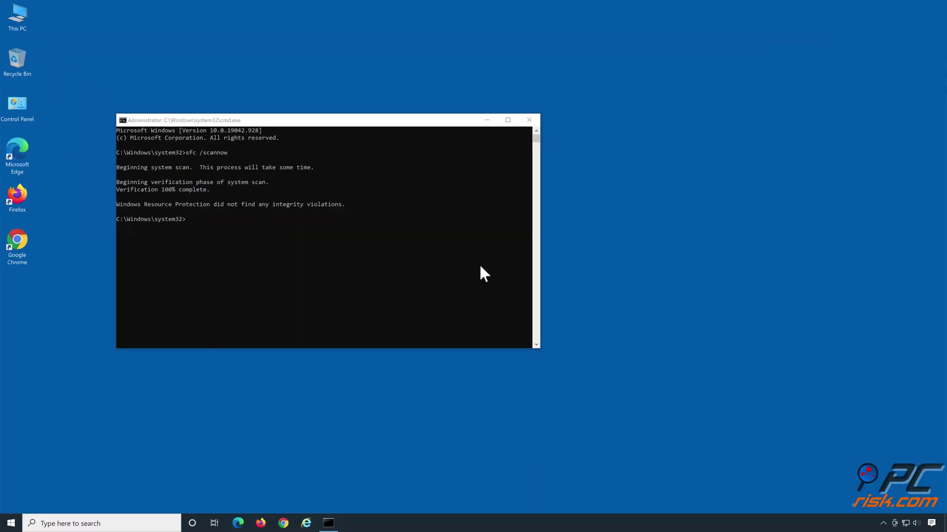
click(530, 121)
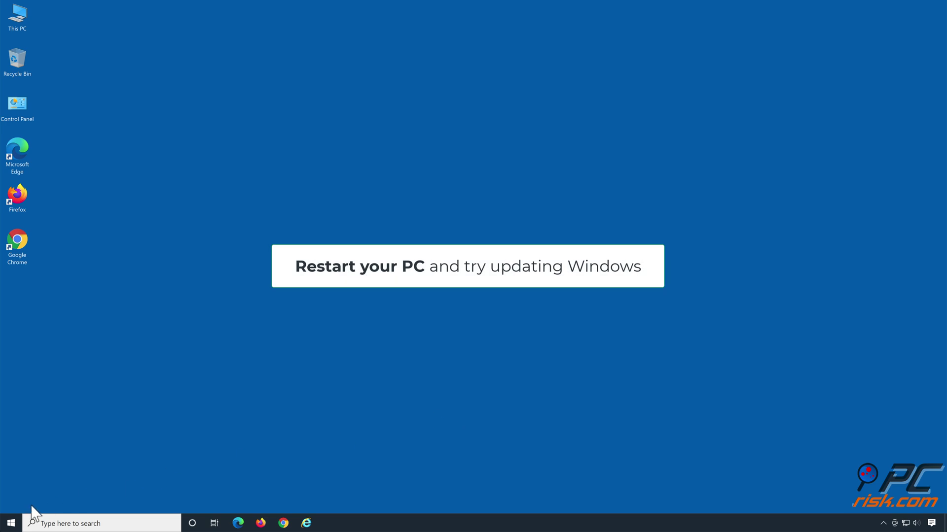
- Restart Windows 10 from the Start menu's power options
click(12, 523)
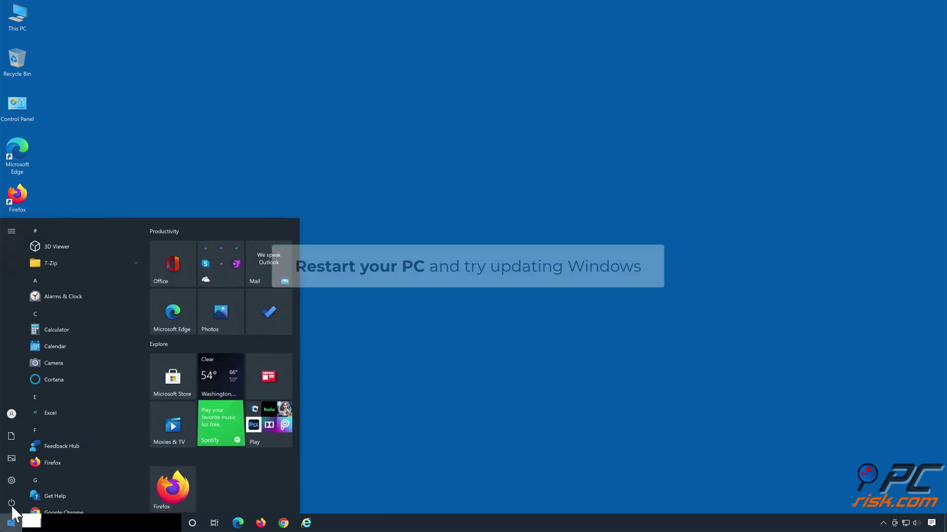
click(12, 502)
click(20, 481)
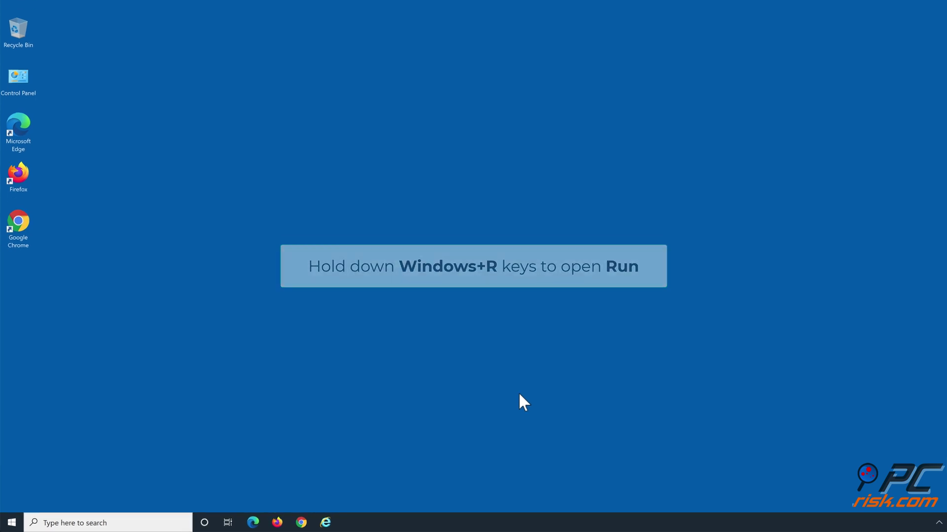
- Launch cmd from the Run box as an administrator Command Prompt
key(super+r)
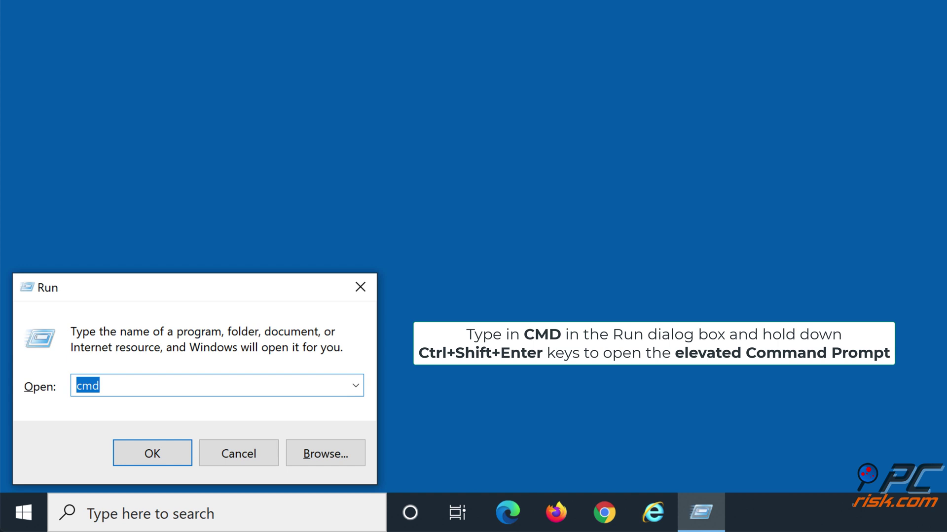
text(cmd)
key(ctrl+shift+Return)
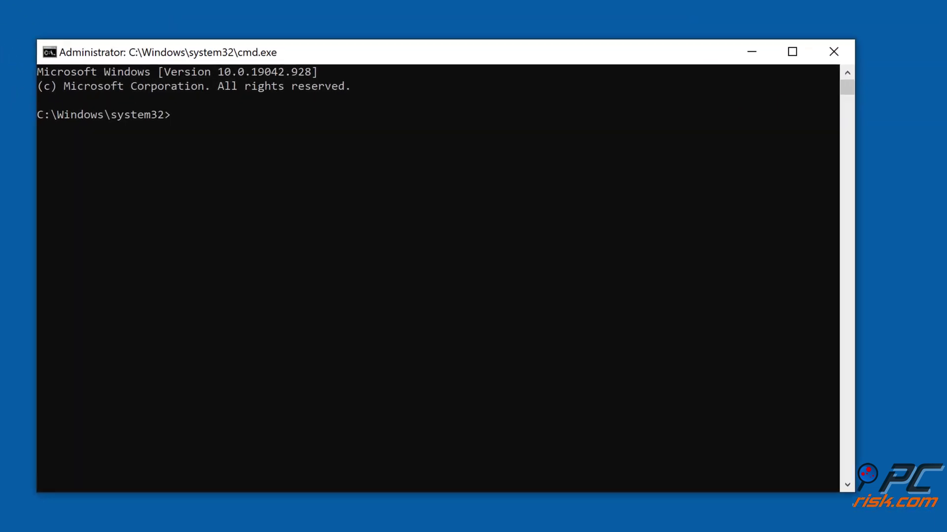
- Run net stop for the wuauserv, cryptsvc, bits and msiserver services
text(net stop wuauserv)
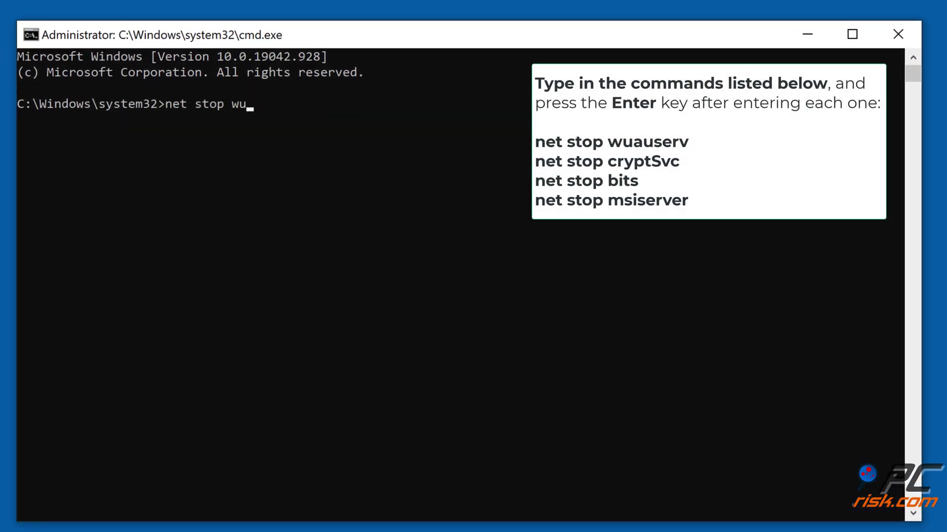
key(Return)
text(net stop)
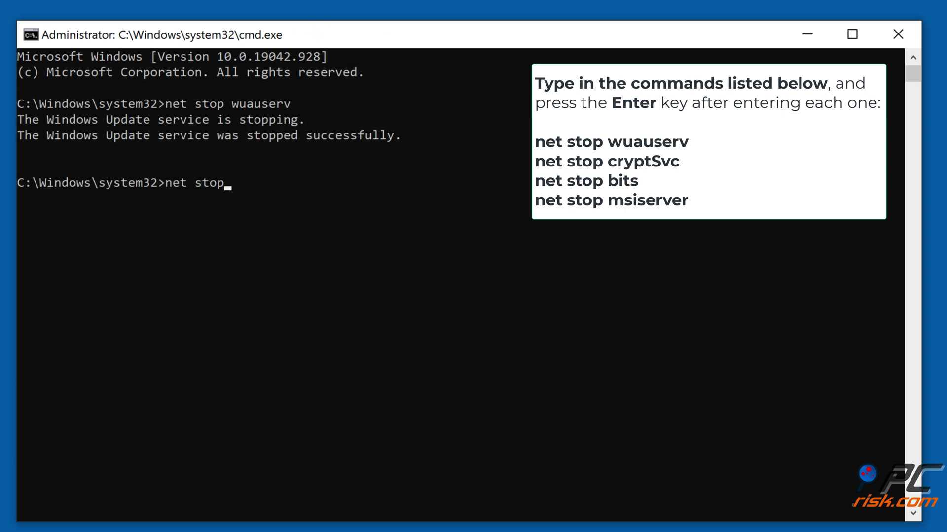
text( cryptsvc)
key(Return)
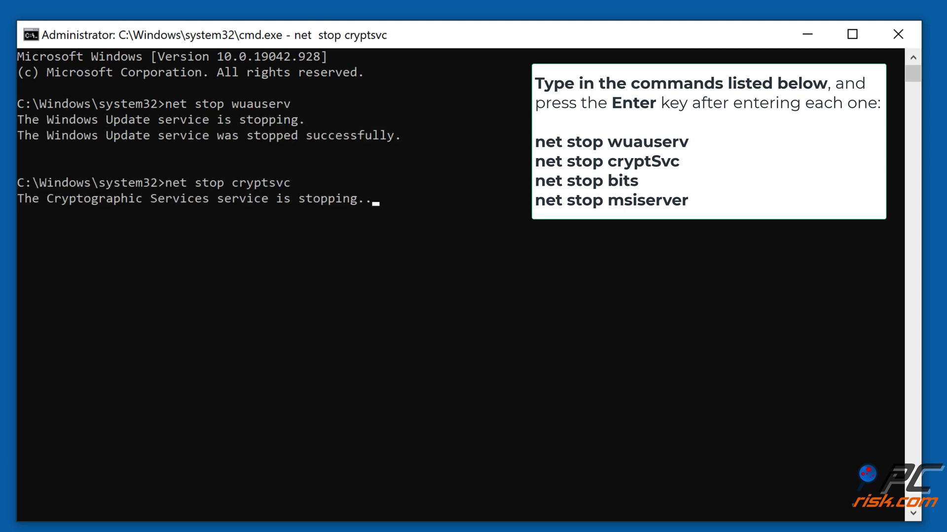
text(net stop bits)
key(Return)
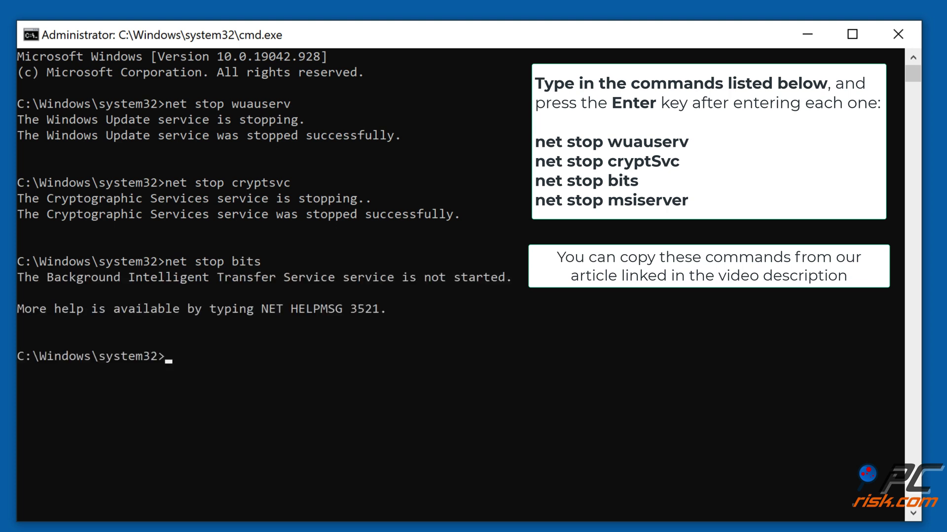
text(net stop msi)
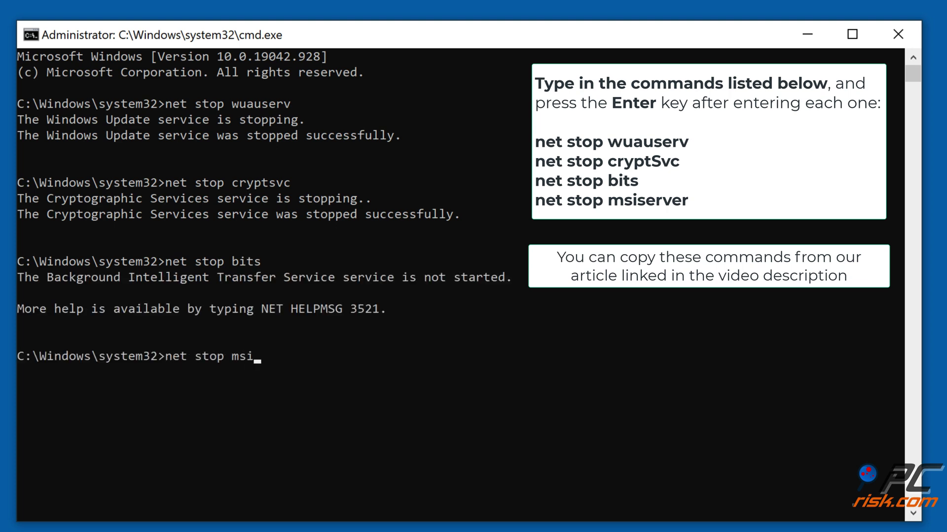
text(serverv)
key(Return)
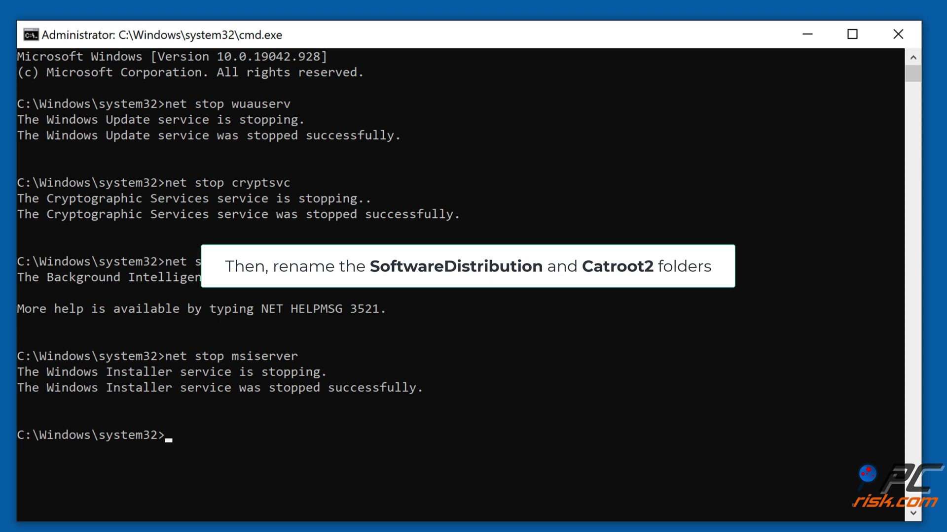
- Rename c:\windows\softwaredistribution to softwaredistribution.old and c:\windows\system32\catroot2 to catroot2.old
text(re)
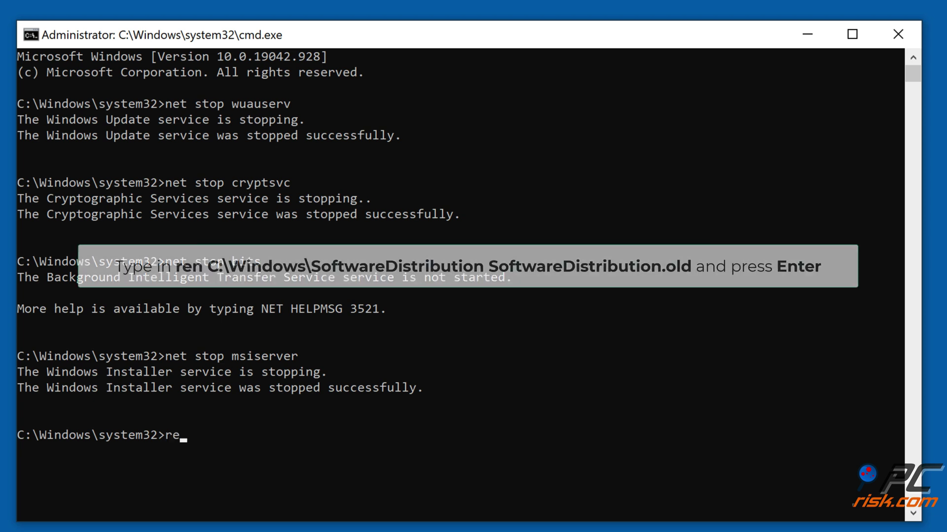
text(n c:\windows\)
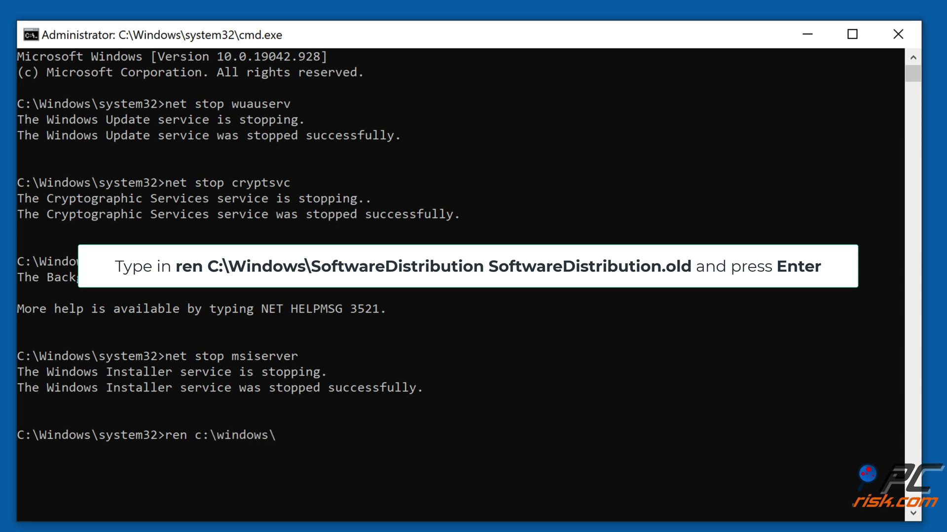
text(softwaredistribution softwaredistribution.old)
key(Return)
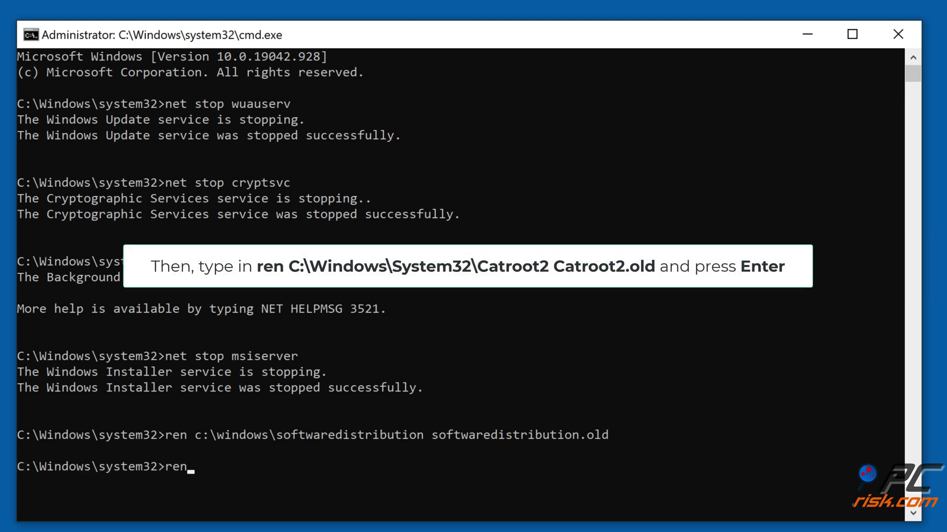
text(ren c:\windows\system)
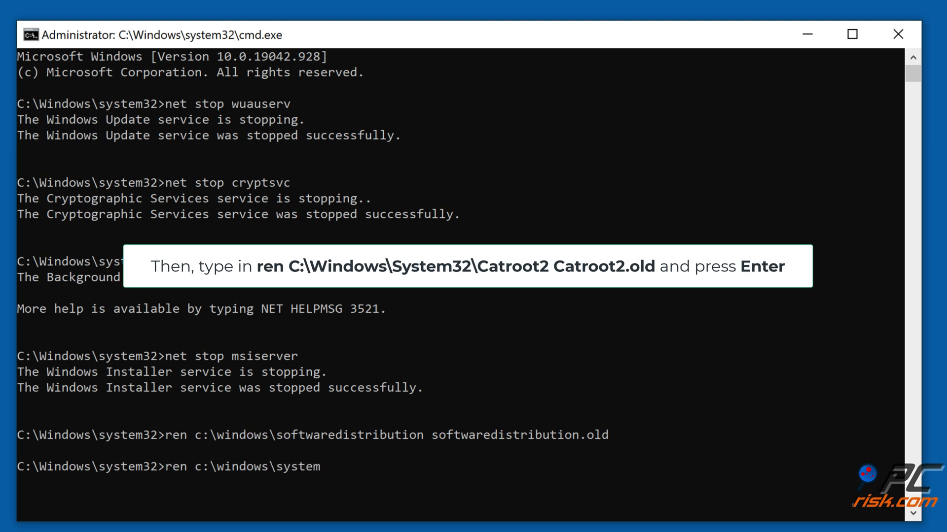
text(32\catroot2 catroot2.old)
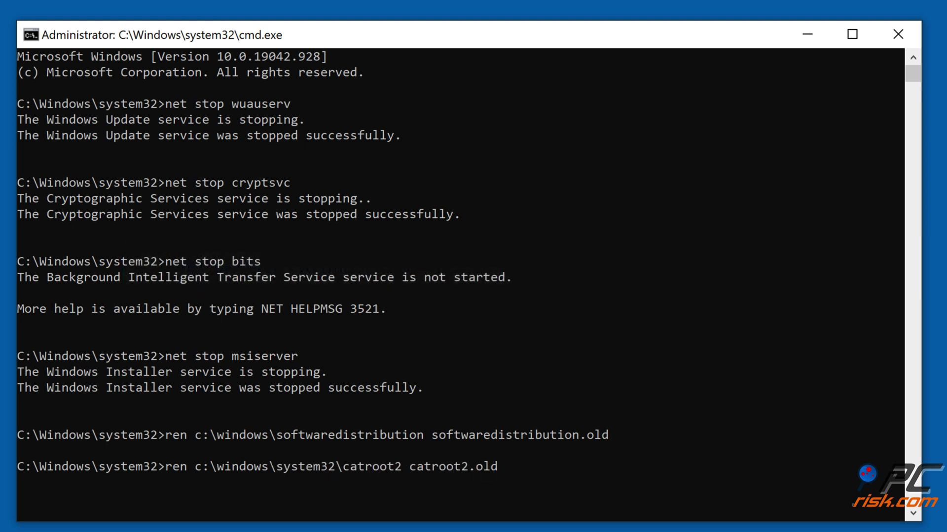
key(Return)
- Run net start for the wuauserv, cryptsvc, bits and msiserver services
text(net start wuauserv)
key(Return)
text(net start cryptsvc)
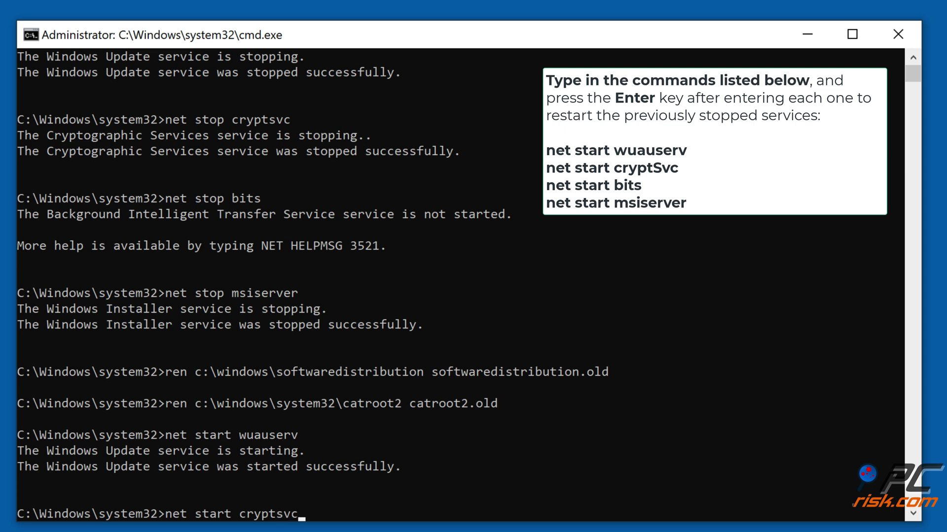
key(Return)
text(net start b)
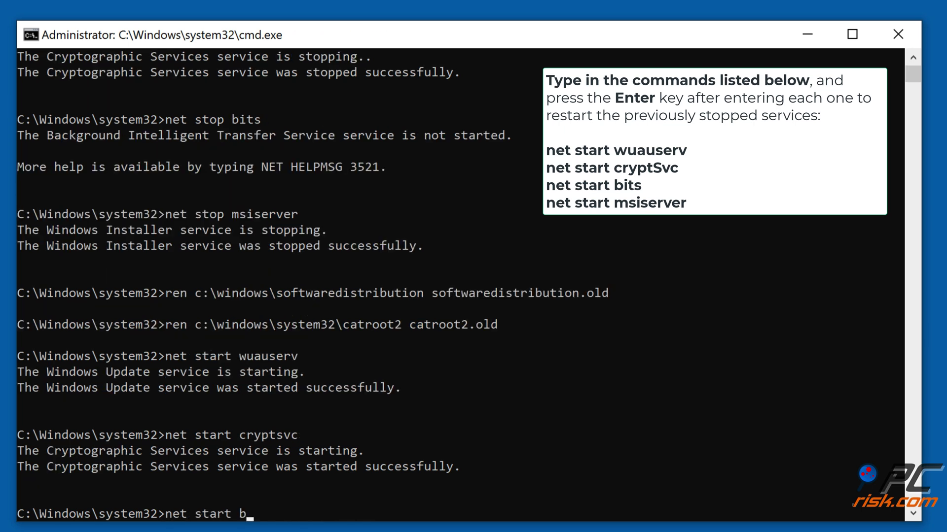
text(its)
key(Return)
text(net start msiserver)
key(Return)
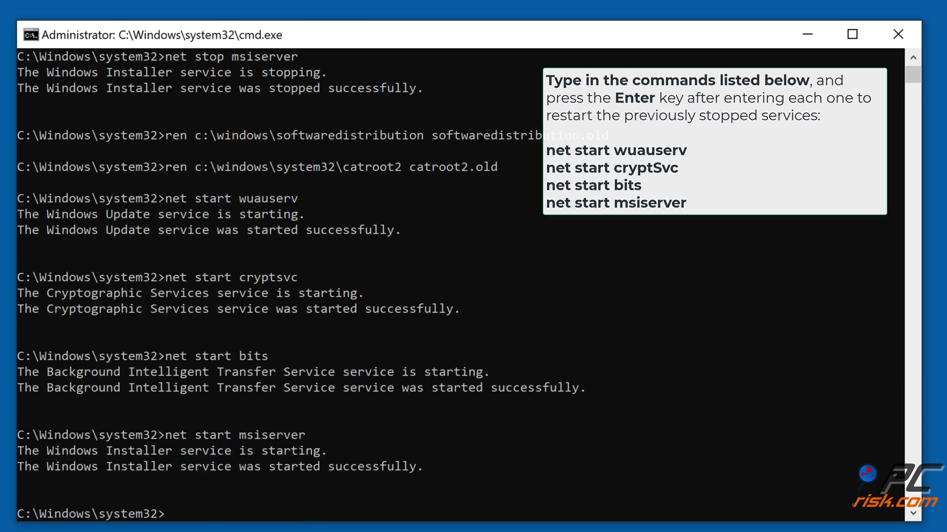